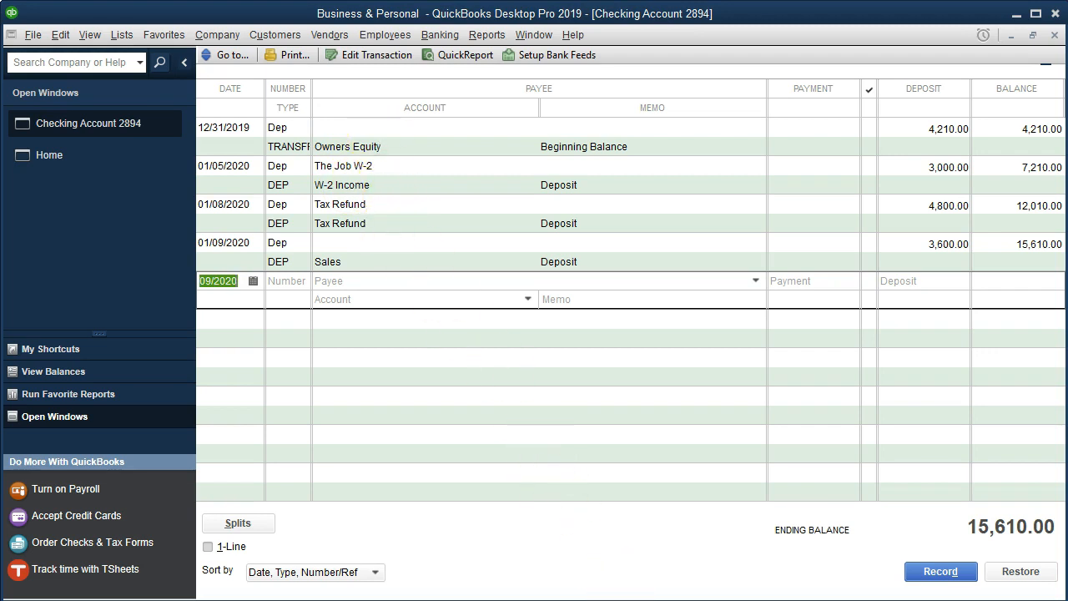
Review the January deposits in the bank statement PDF in Acrobat Reader, and return to the QuickBooks checking register.
click(721, 599)
click(626, 595)
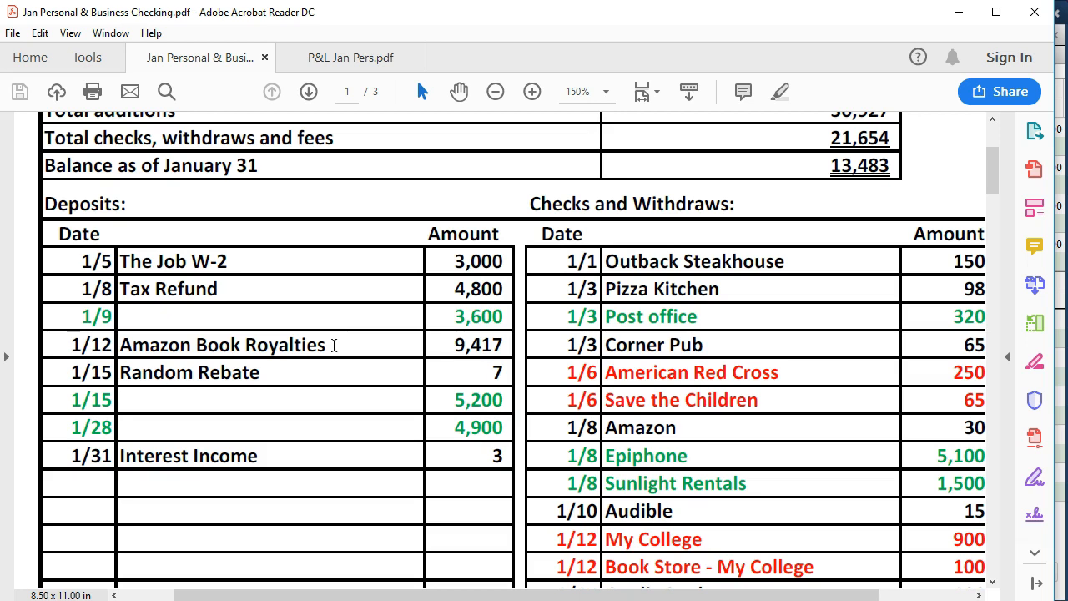
click(407, 347)
click(447, 344)
click(332, 423)
click(434, 355)
click(610, 466)
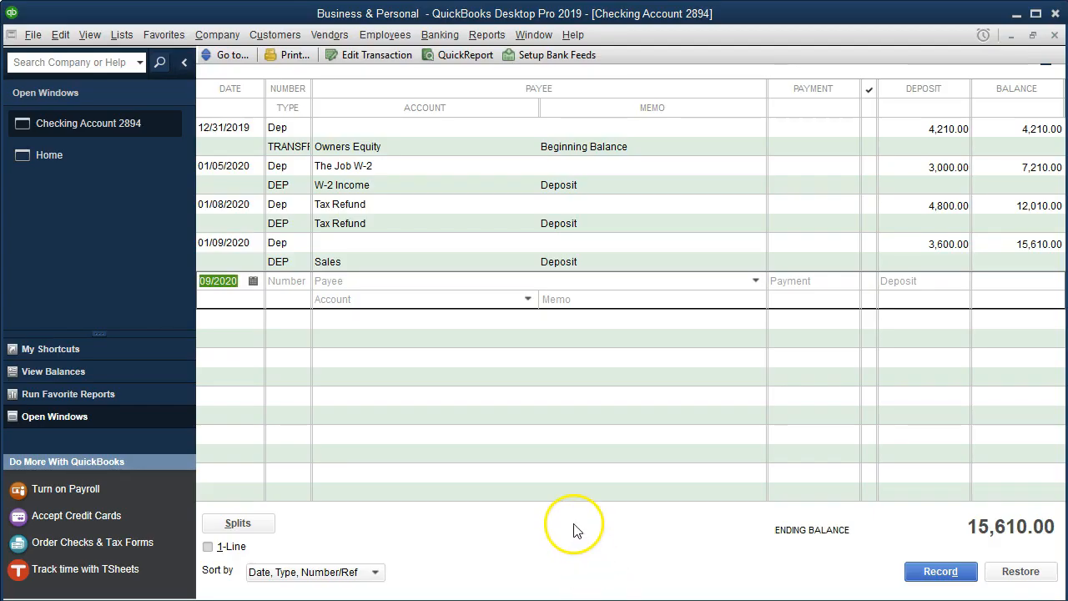
Start a new register entry dated 01/12/2020 with Dep as its number.
key(plus)
key(plus)
key(plus)
key(Tab)
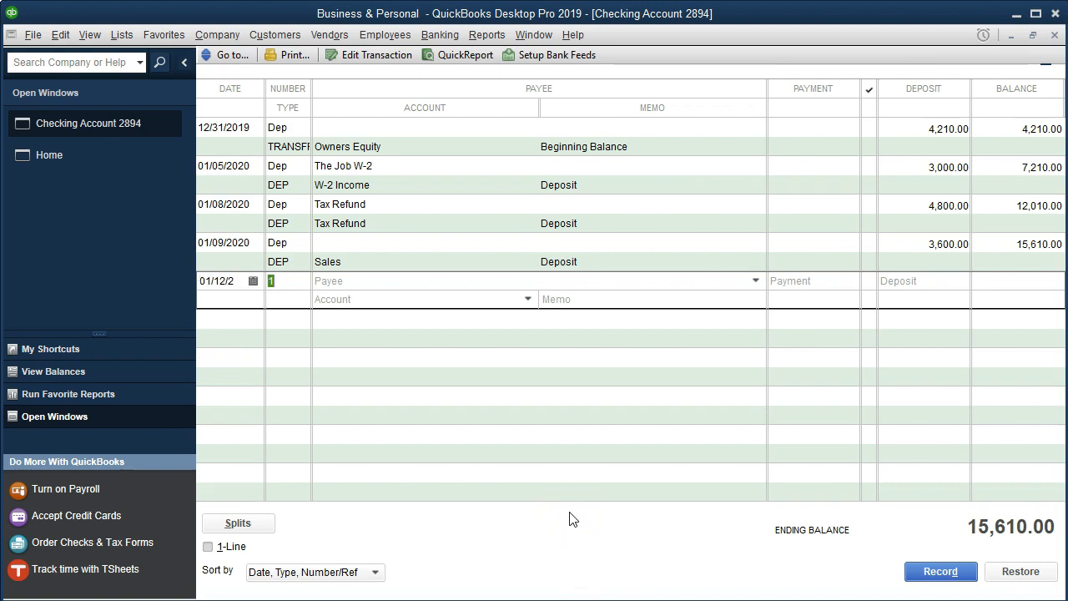
text(Dep)
key(Tab)
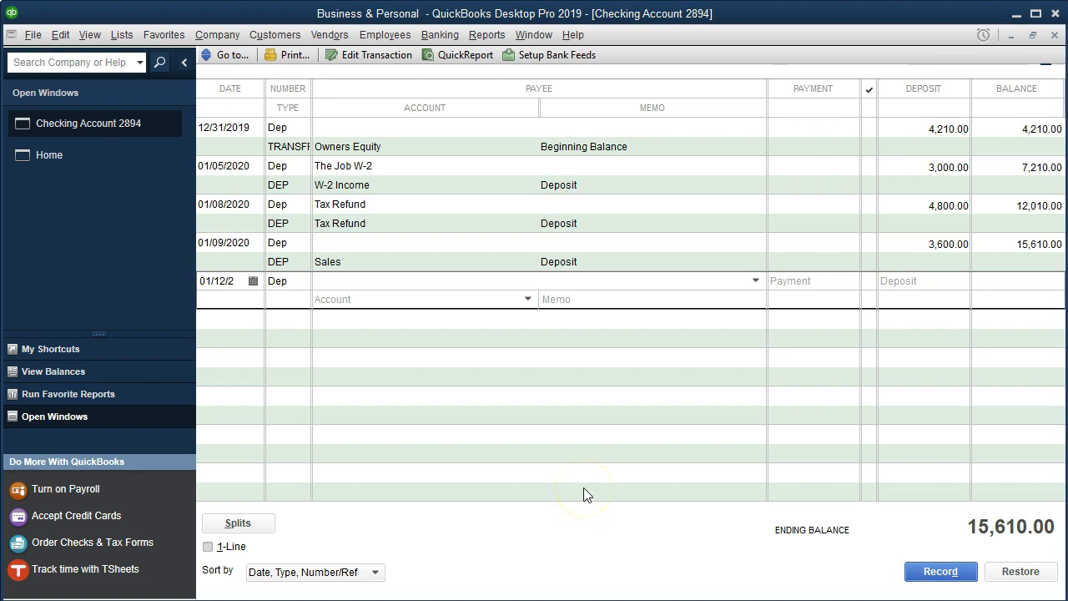
Enter Amazon Book Royalties as the payee and quick-add it to the name list as a customer.
text(Amazon Book Royalties)
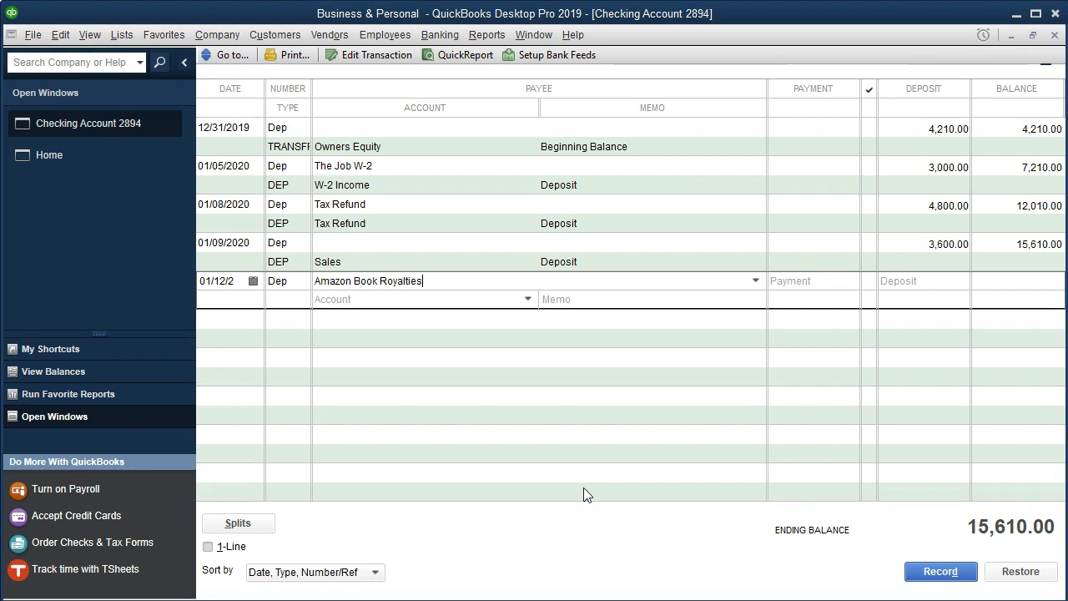
key(Tab)
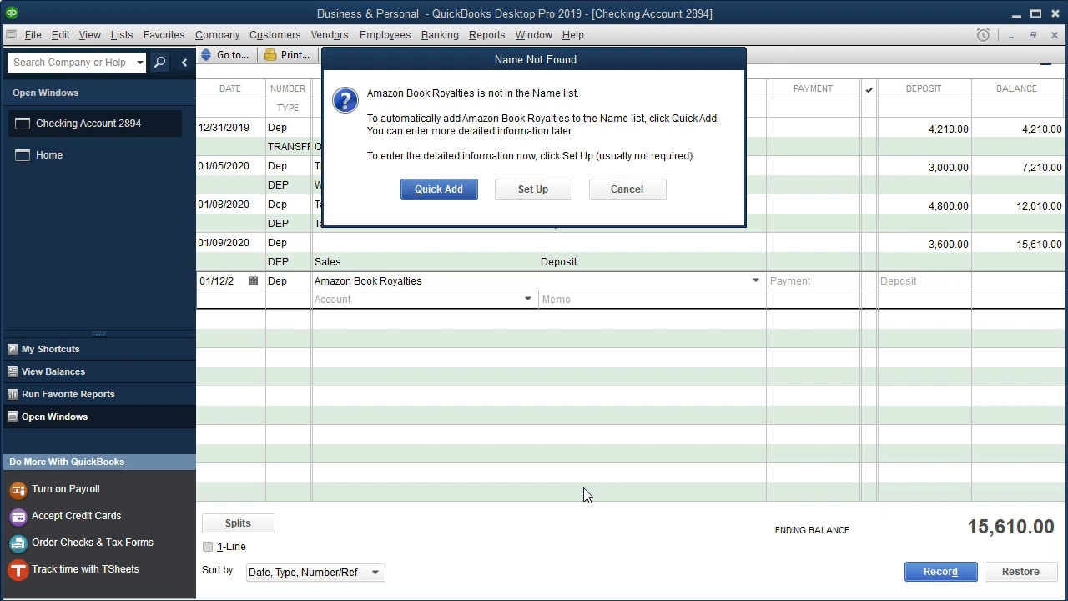
click(438, 189)
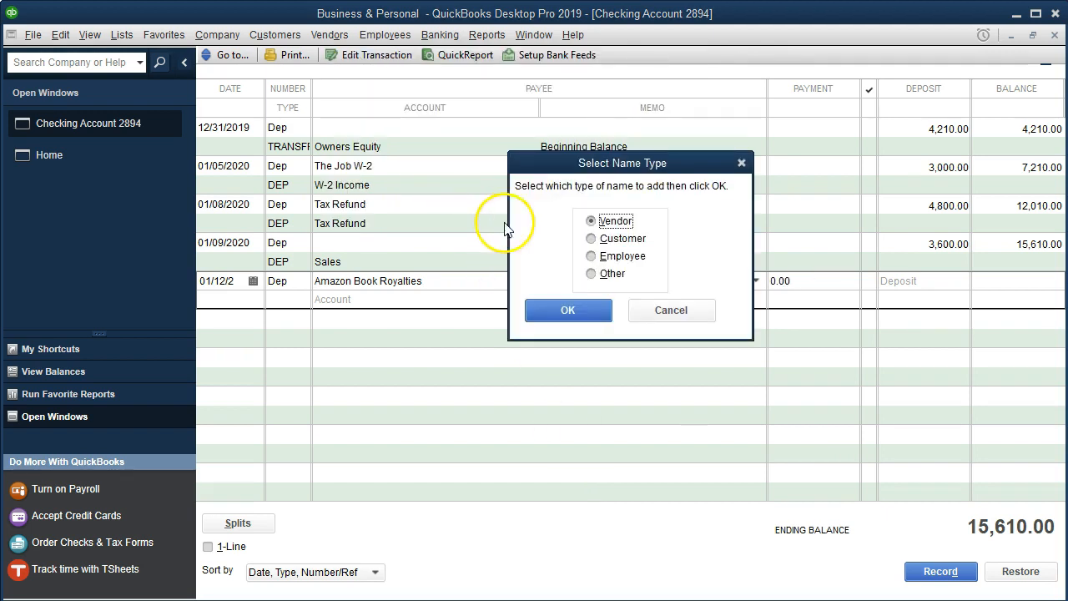
click(592, 239)
click(569, 311)
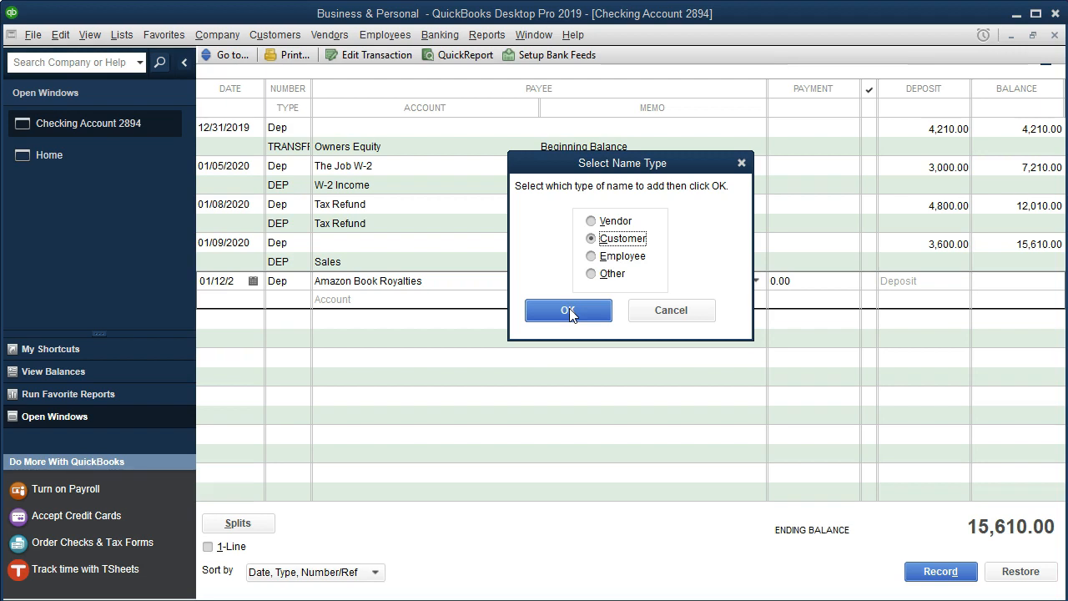
click(569, 308)
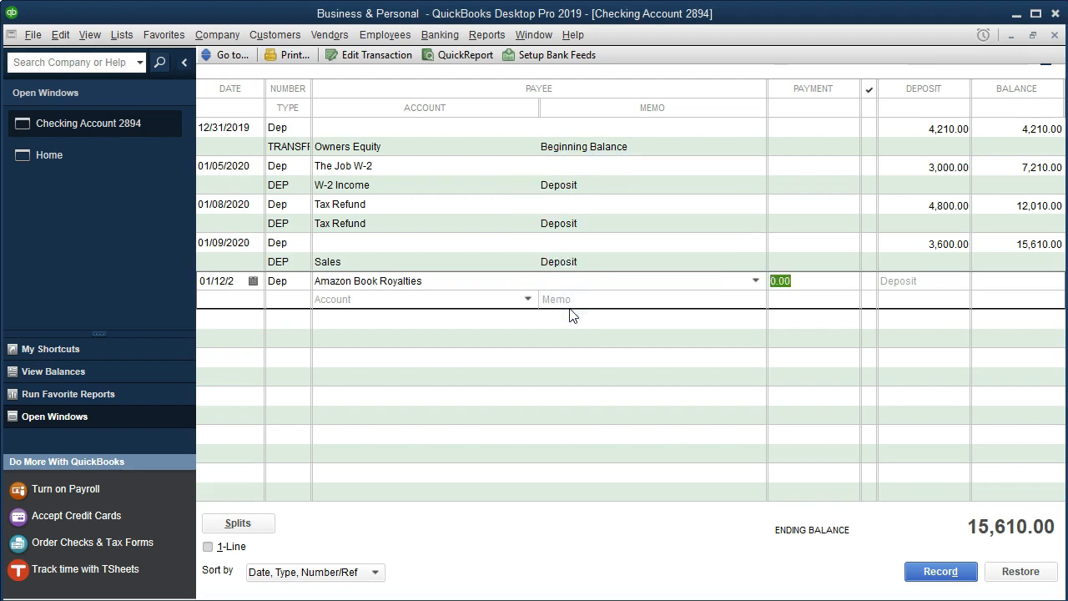
Enter a deposit amount of 3,600 for the Amazon Book Royalties entry.
key(Tab)
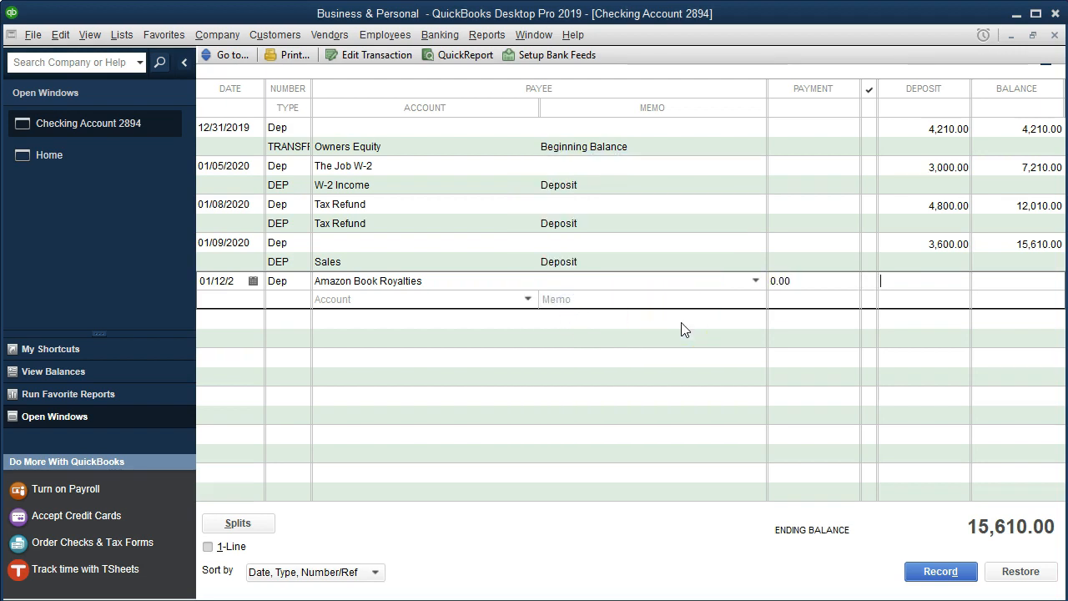
text(3600)
key(Tab)
Check the deposit amounts in the bank statement in Acrobat Reader, and switch back to the QuickBooks register.
key(alt+Tab)
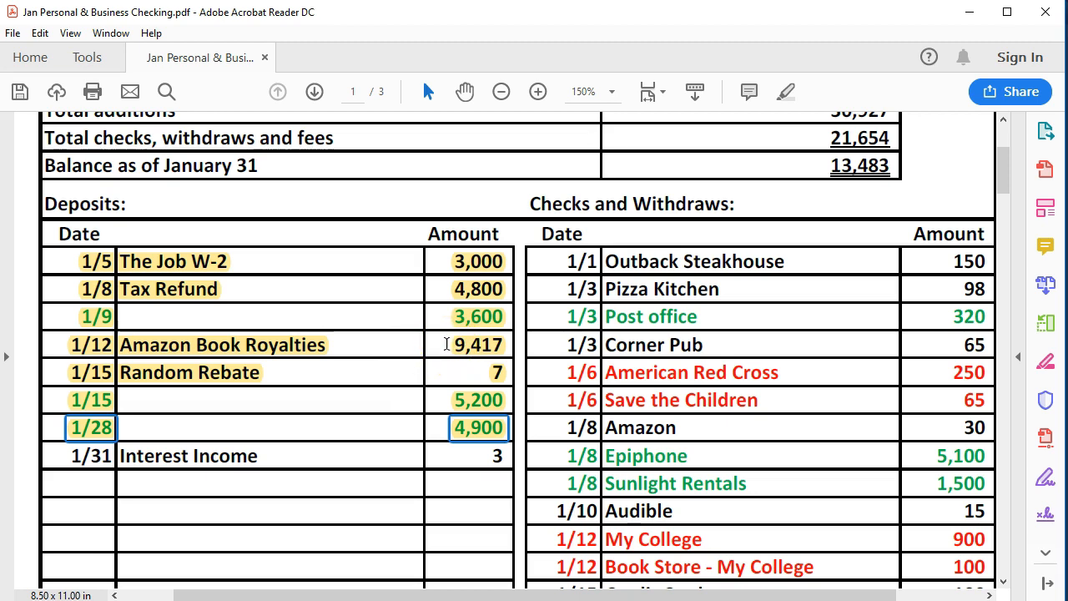
click(455, 317)
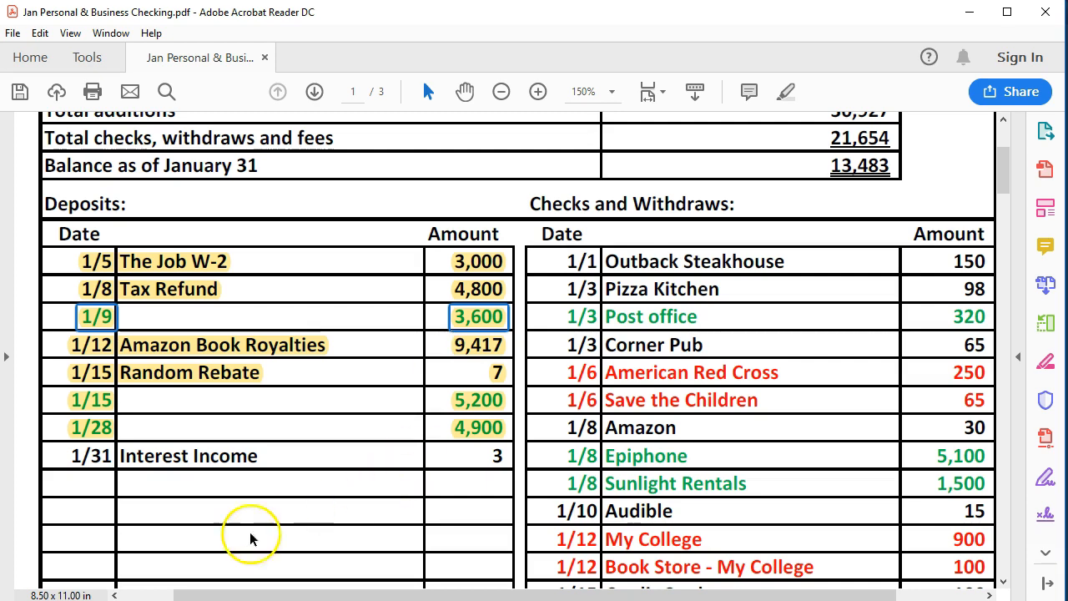
click(236, 599)
Look through the account list for an income account that suits the Amazon Book Royalties deposit.
click(359, 297)
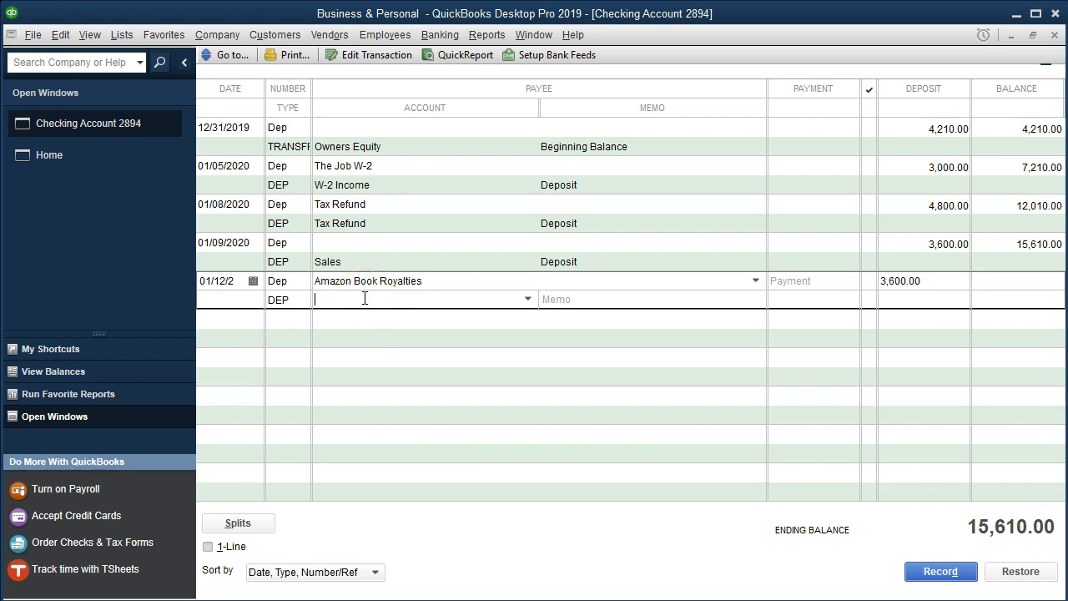
click(365, 297)
click(527, 298)
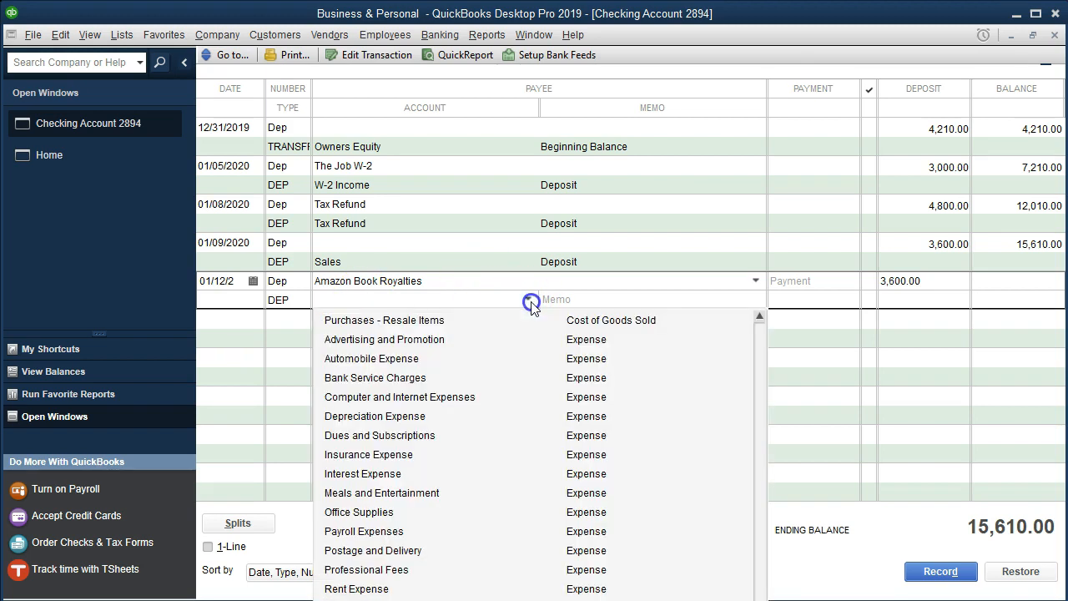
click(528, 301)
click(485, 298)
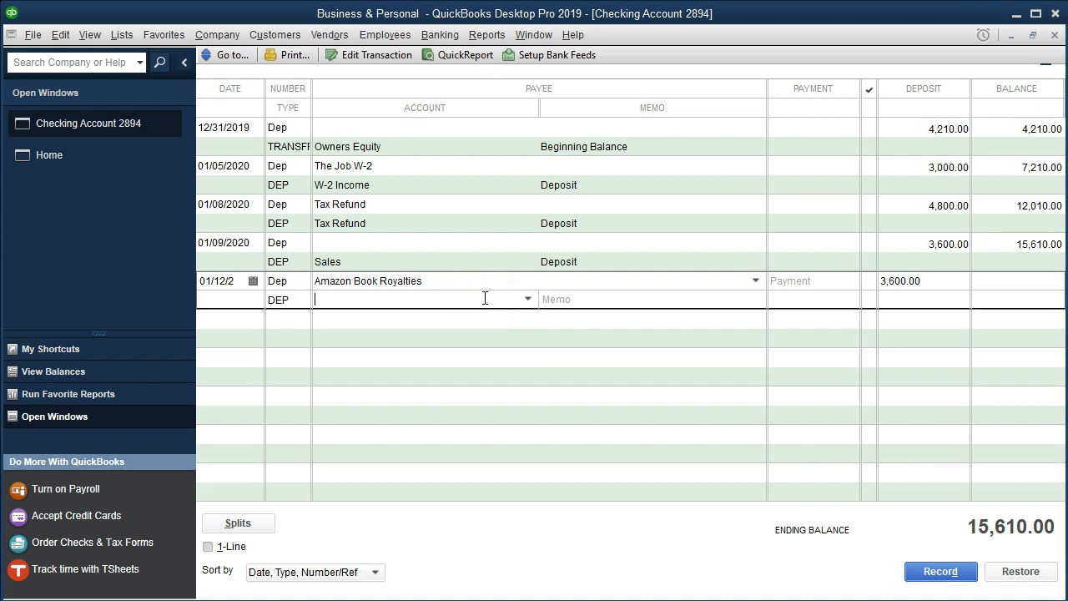
click(528, 299)
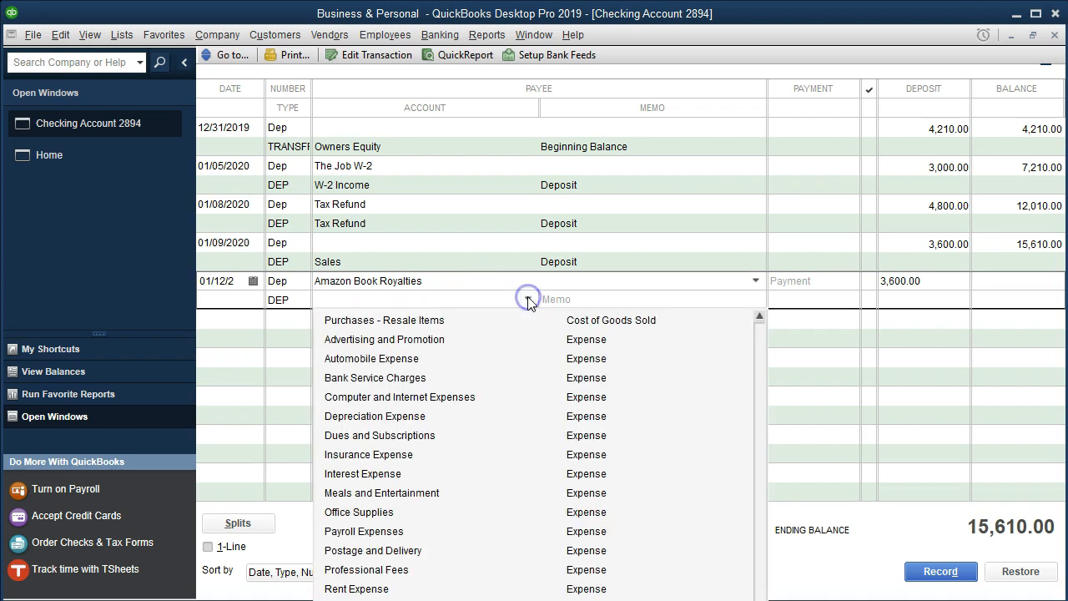
scroll(520, 440, up, 4)
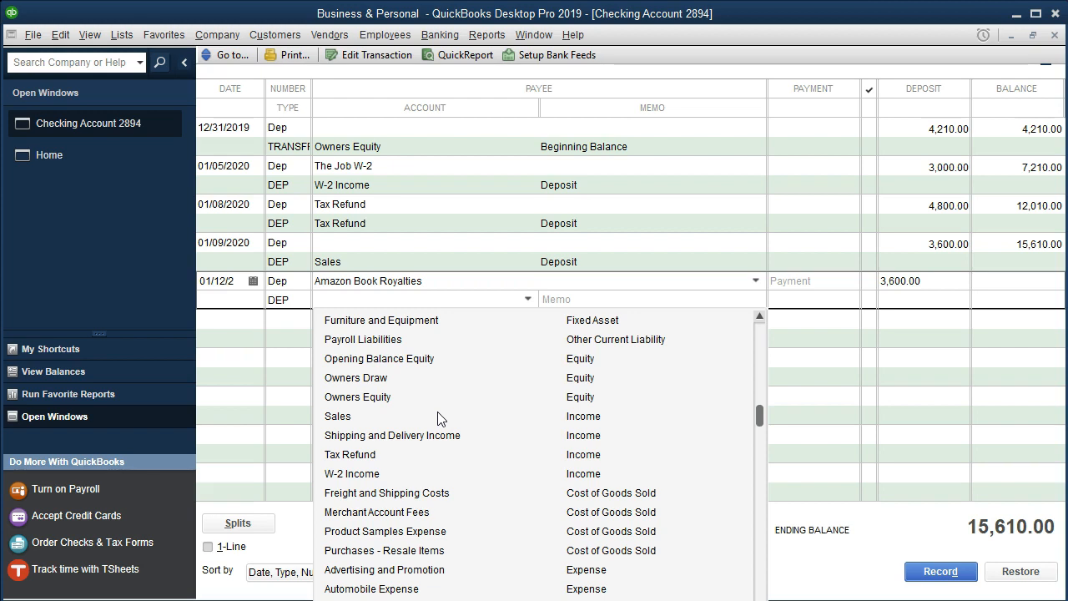
Enter Amazon Book Royalties as a new account for the deposit entry.
click(364, 297)
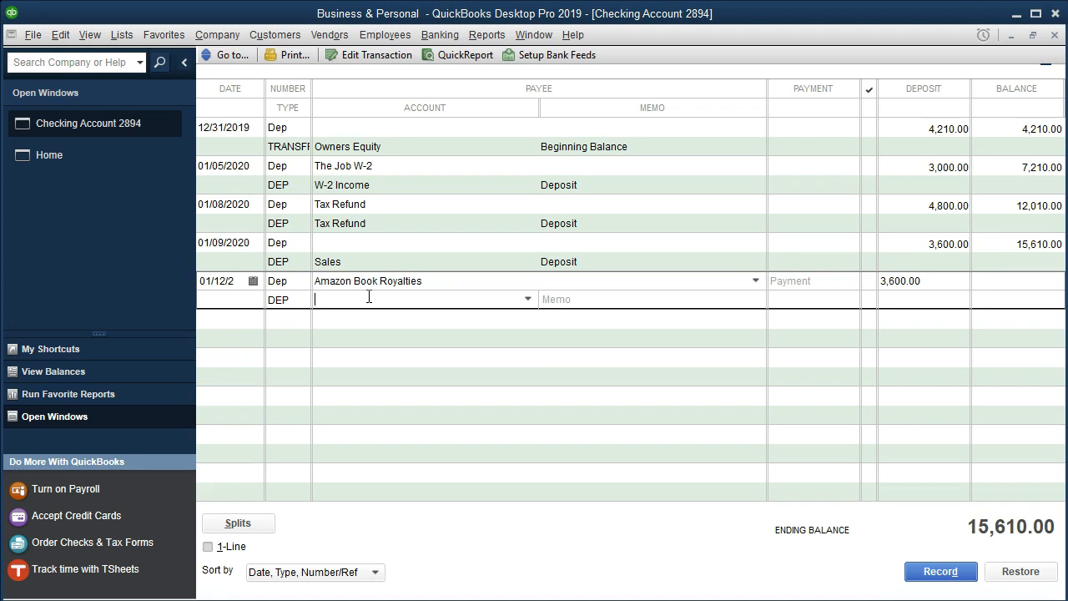
text(Amaz)
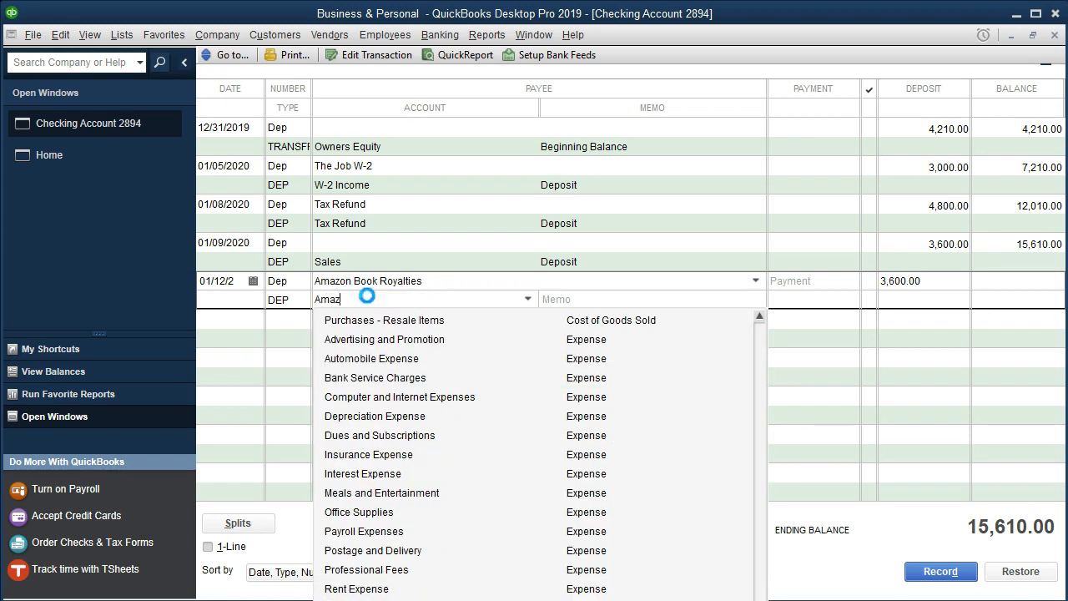
text(on Book Royalties)
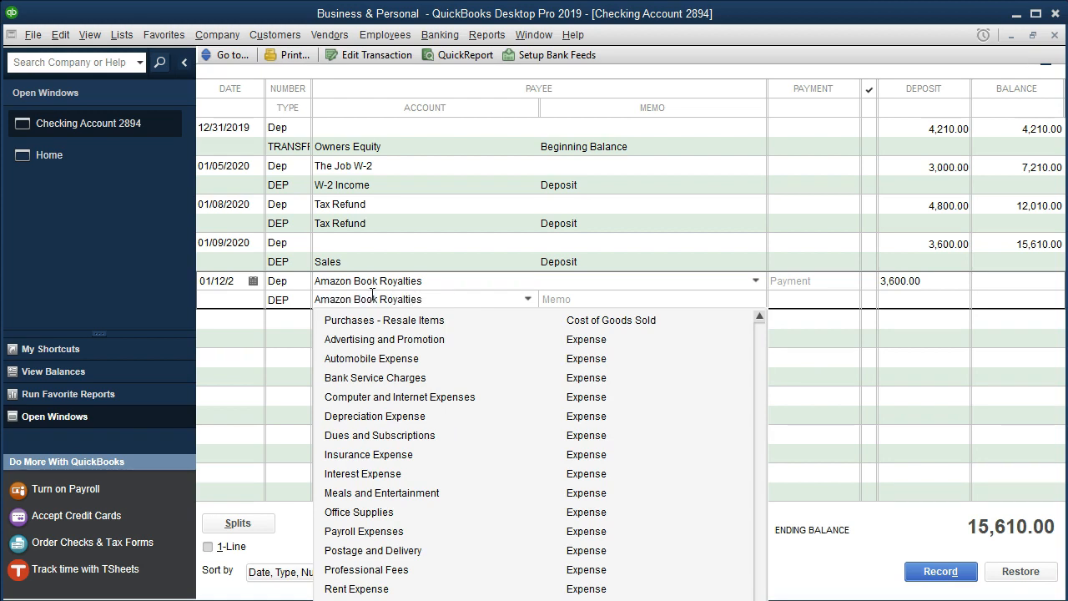
click(442, 301)
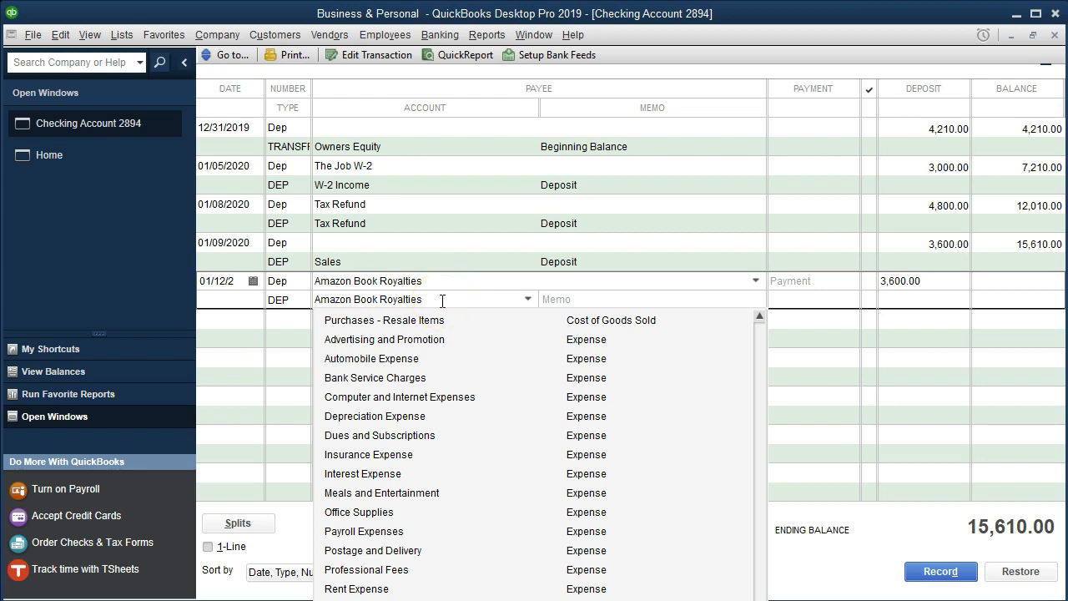
key(Tab)
Save the new Amazon Book Royalties account with the Income account type and record the deposit.
click(472, 129)
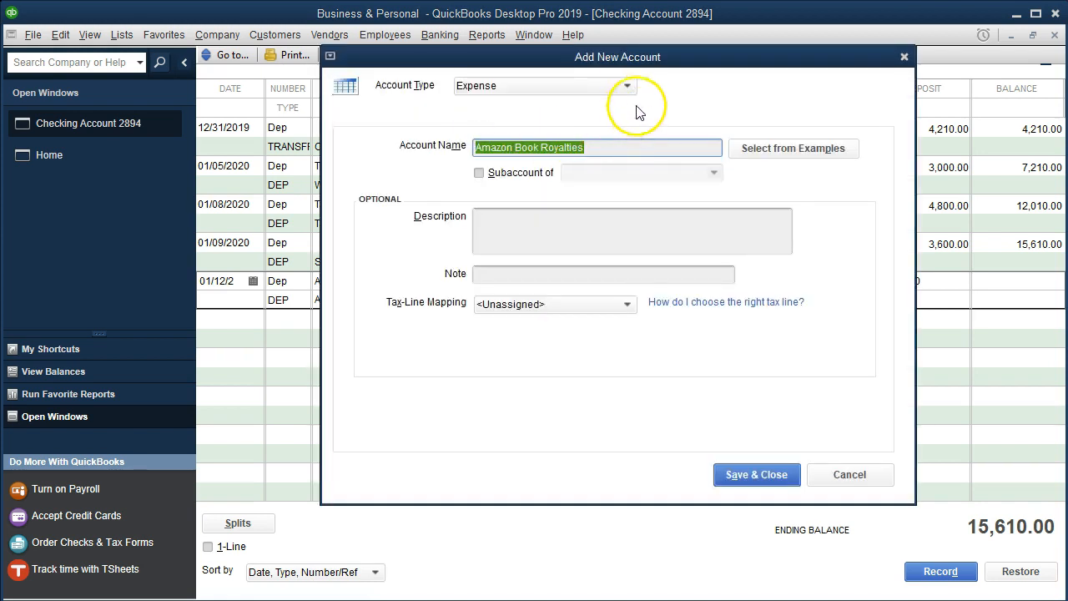
click(626, 86)
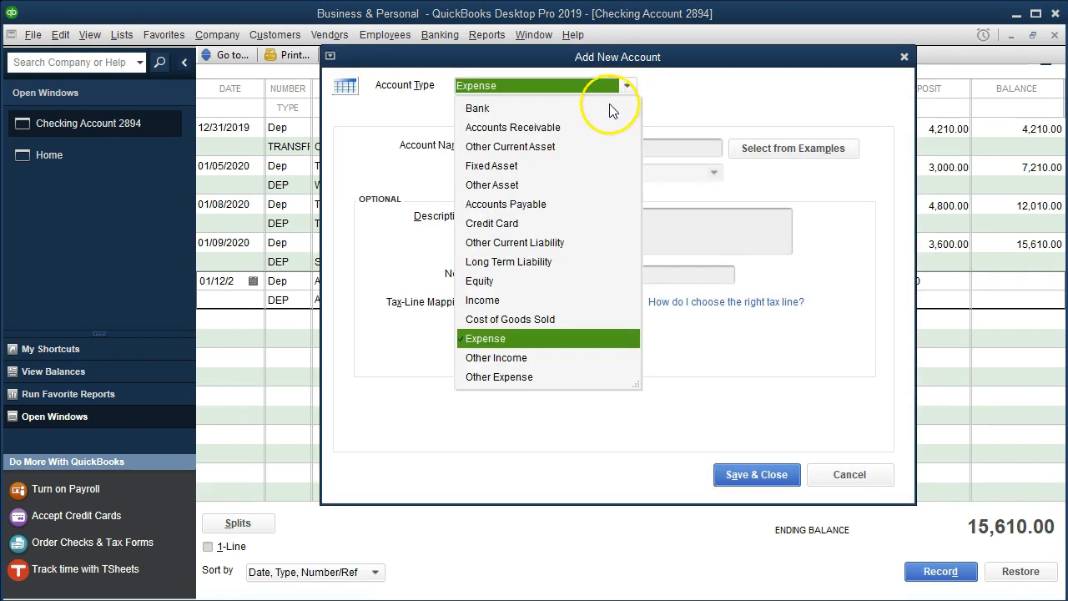
click(488, 302)
click(739, 473)
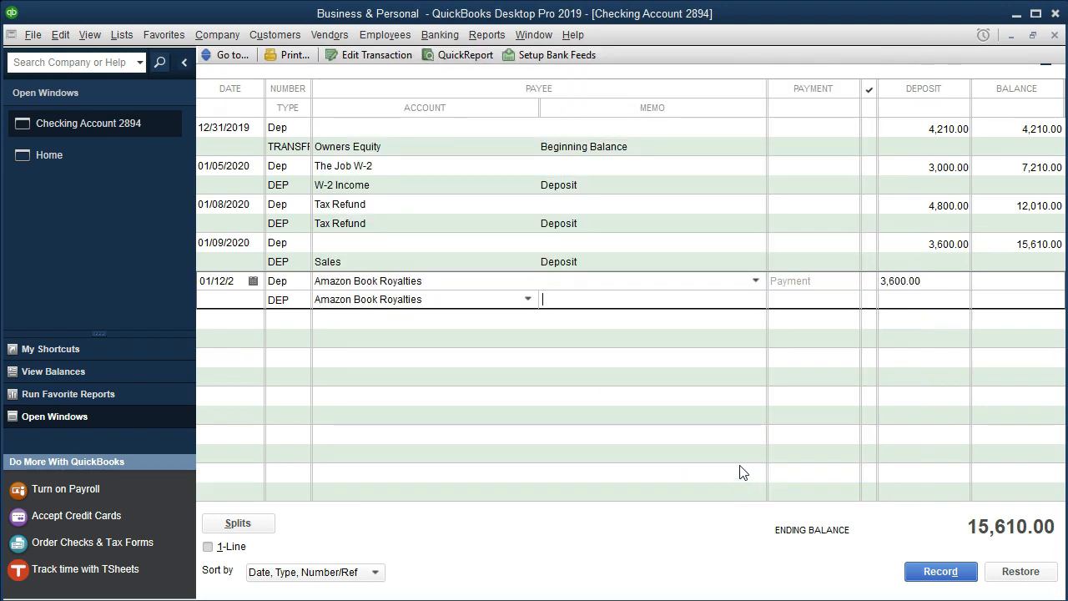
key(Return)
key(Return)
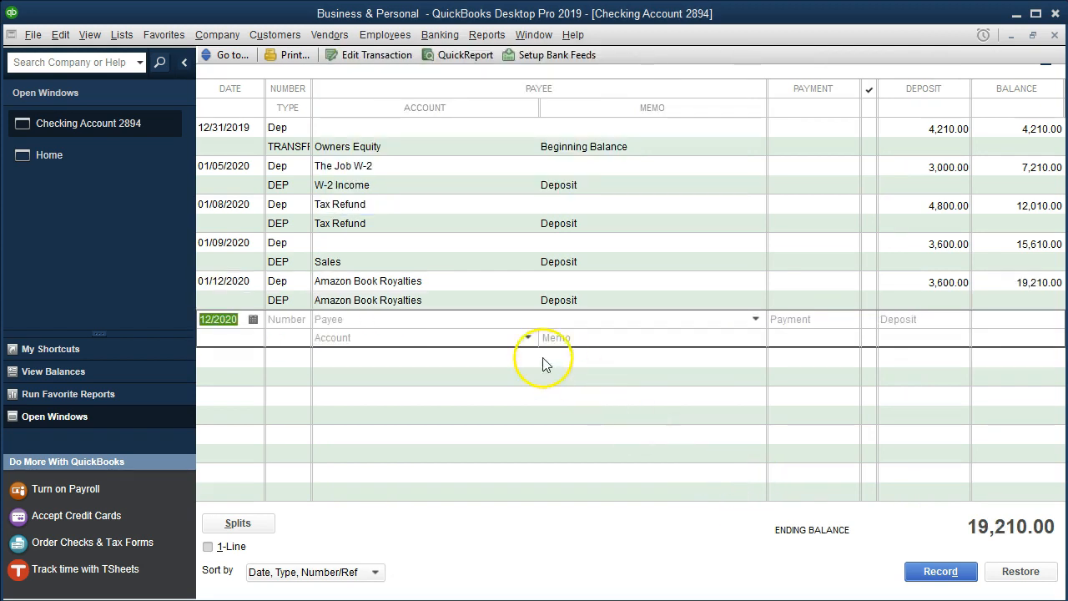
Select the recorded Amazon Book Royalties deposit and open the Profit & Loss by Class report.
click(459, 299)
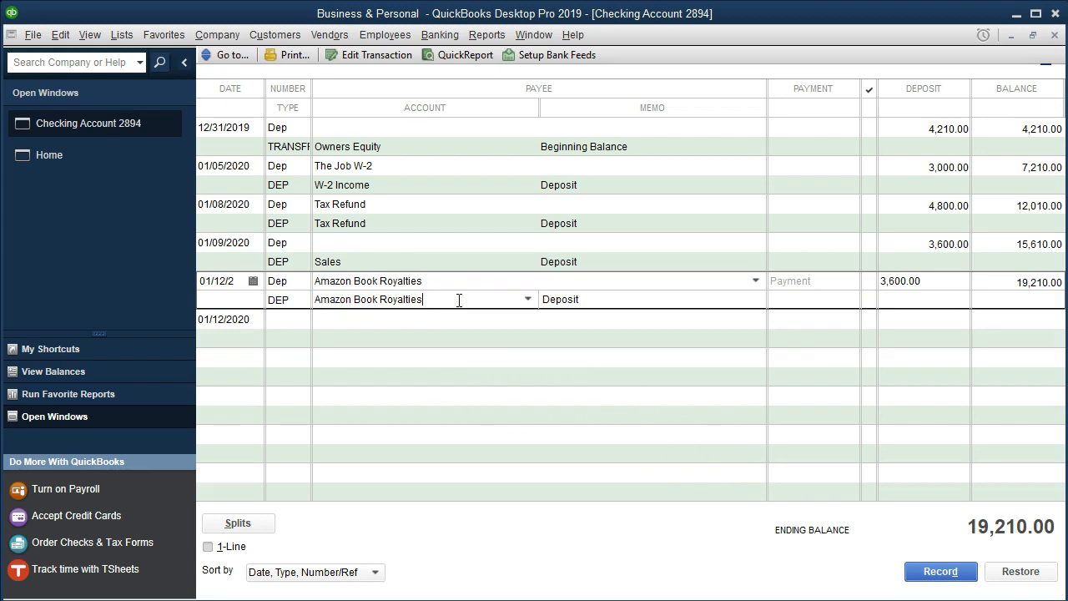
click(483, 37)
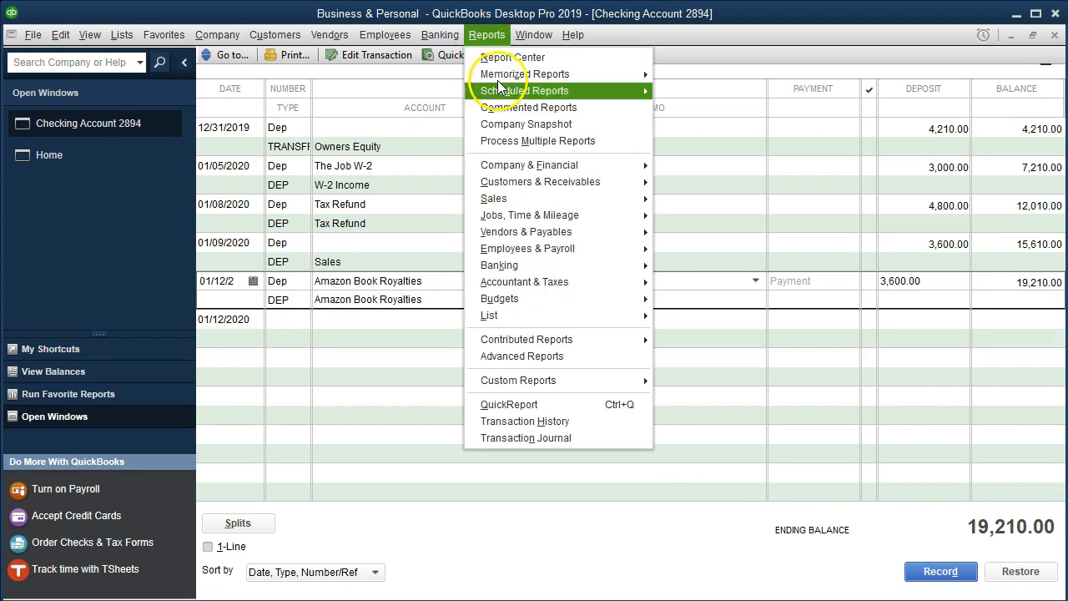
mouse_move(596, 165)
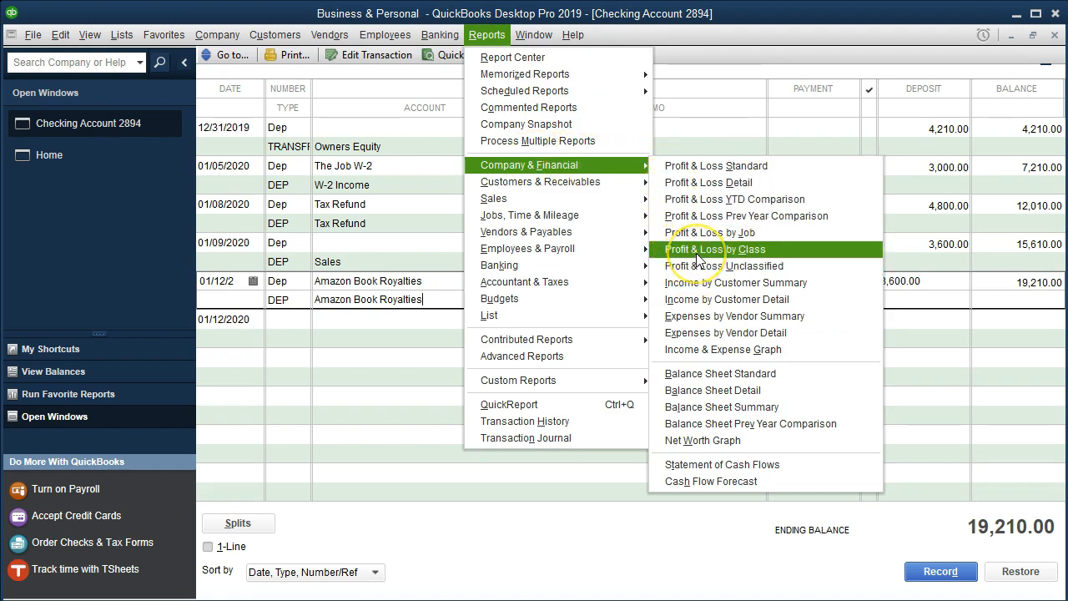
click(761, 249)
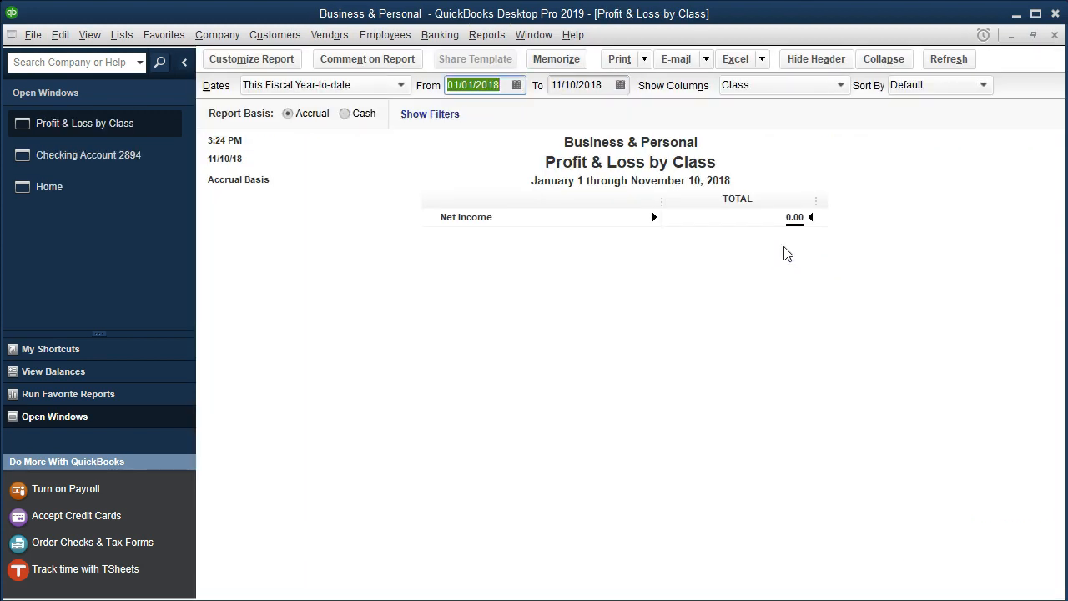
Set the report's date range to 01/01/2020 through 12/31/2020 and check the class column of the Amazon Book Royalties income.
text(010120)
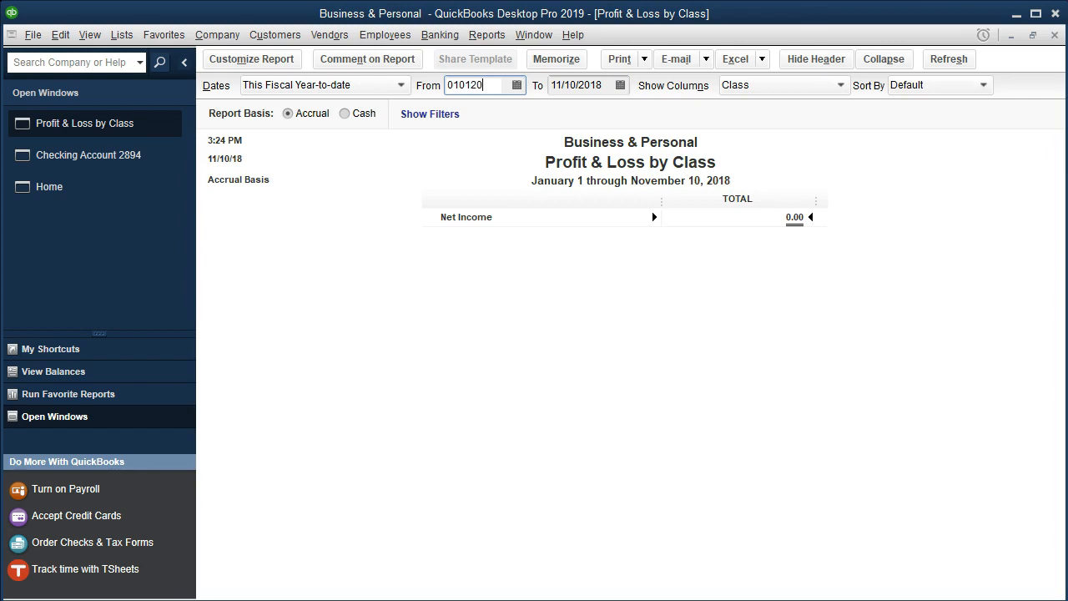
key(Tab)
text(123120)
key(Tab)
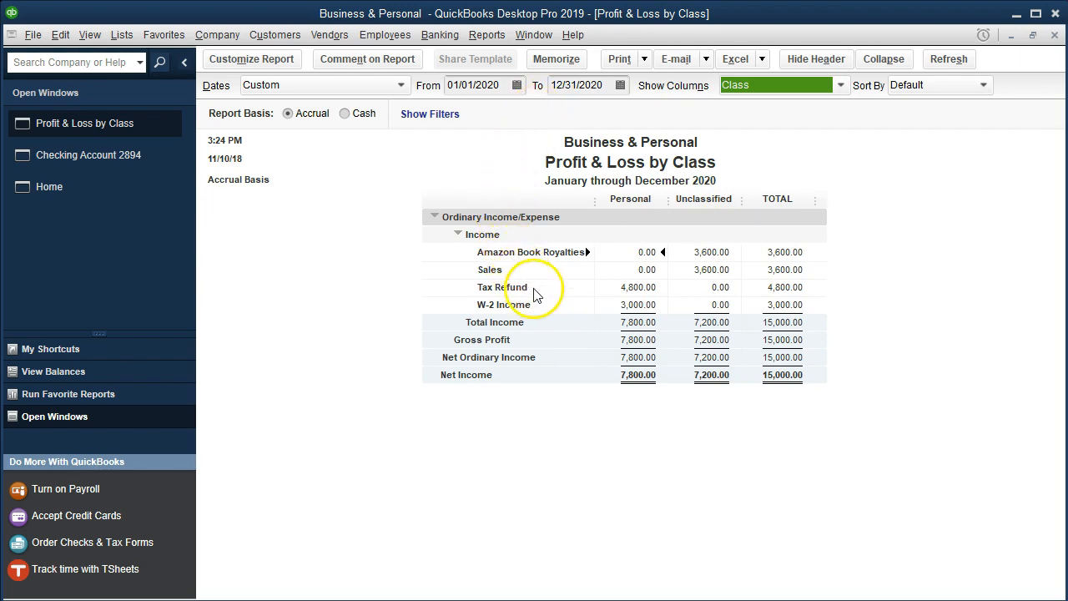
click(711, 253)
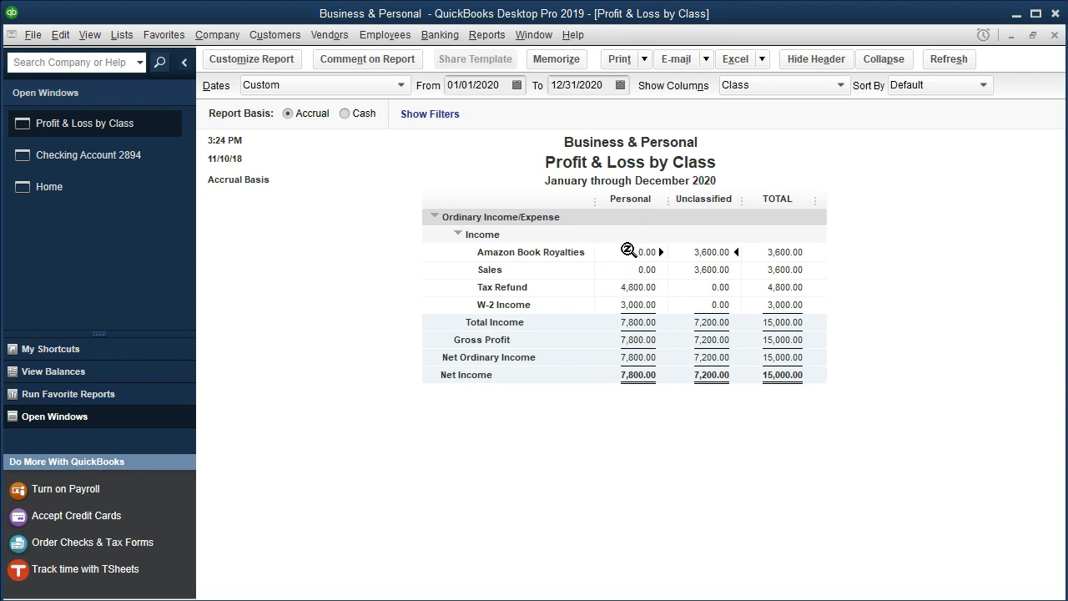
Return to the checking register and assign the Personal class to the Amazon Book Royalties deposit in its split details.
click(126, 162)
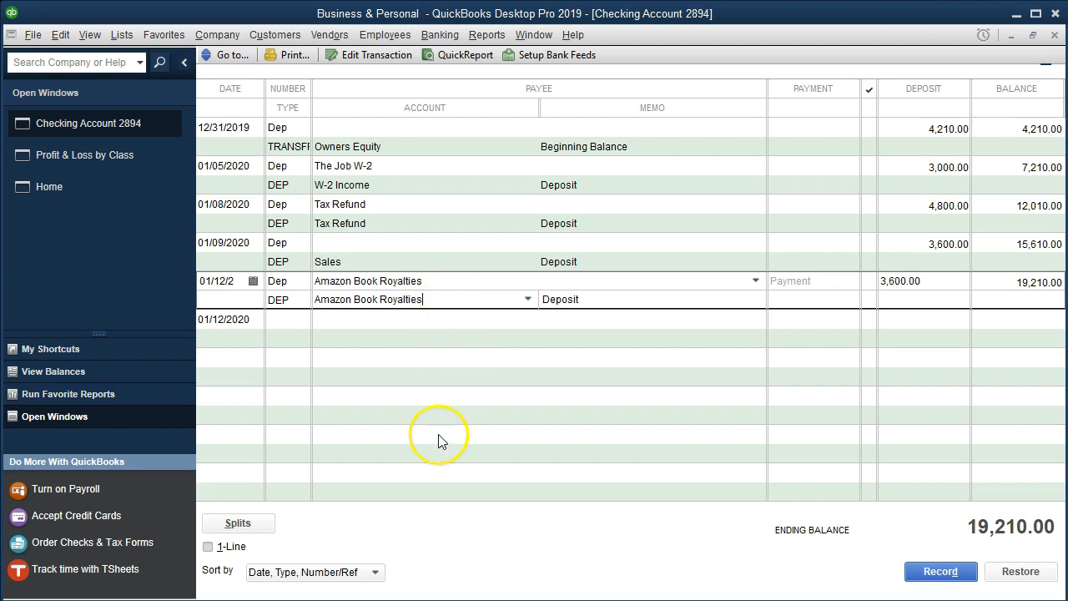
click(237, 526)
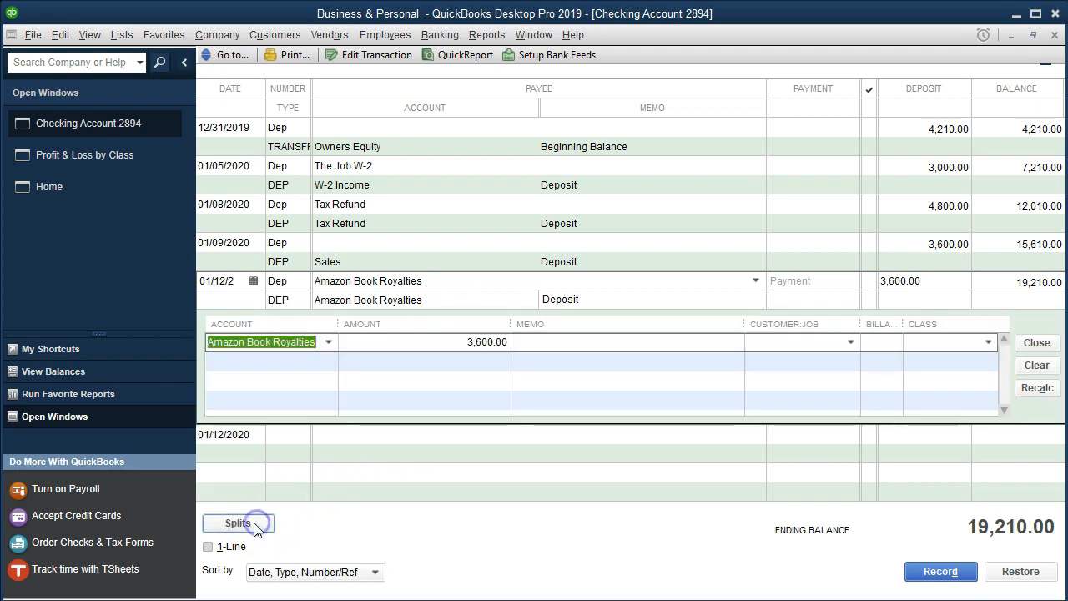
click(989, 342)
click(945, 404)
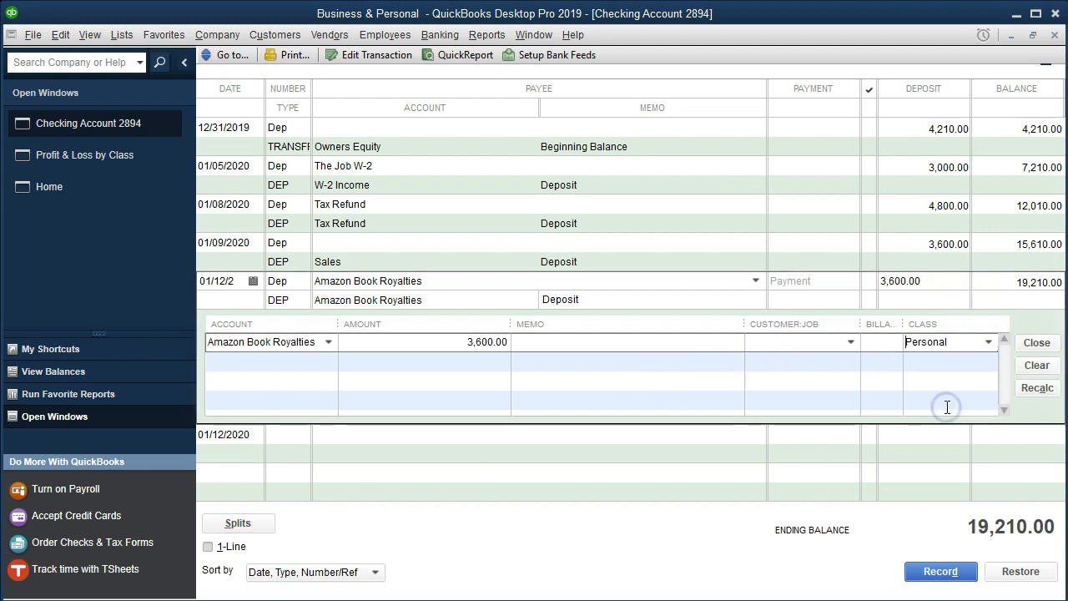
Record the class change on the Amazon Book Royalties deposit, accepting the future transaction date.
click(939, 570)
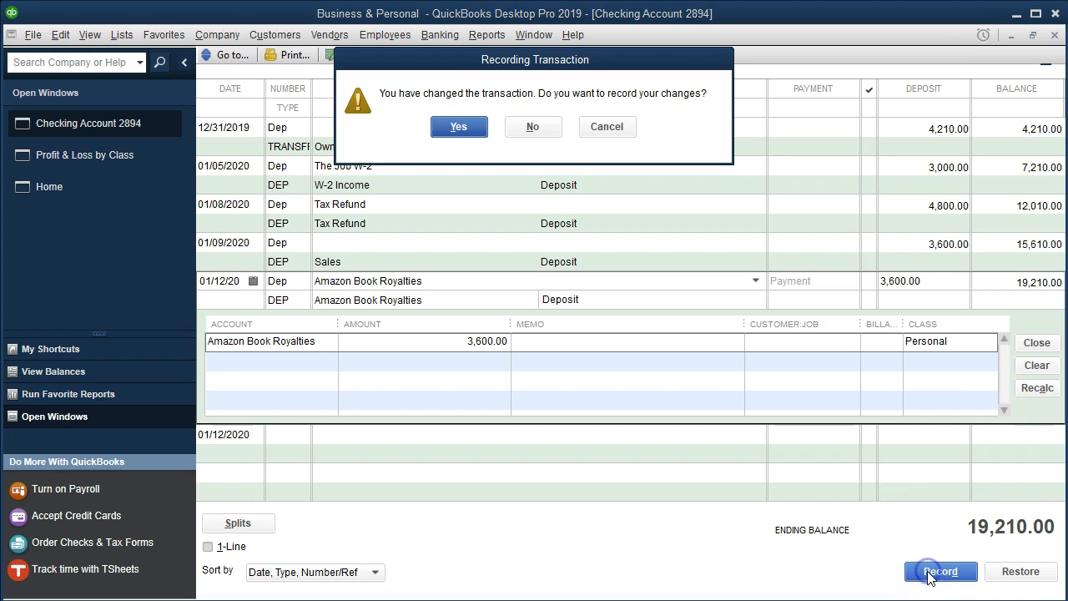
click(458, 131)
click(499, 177)
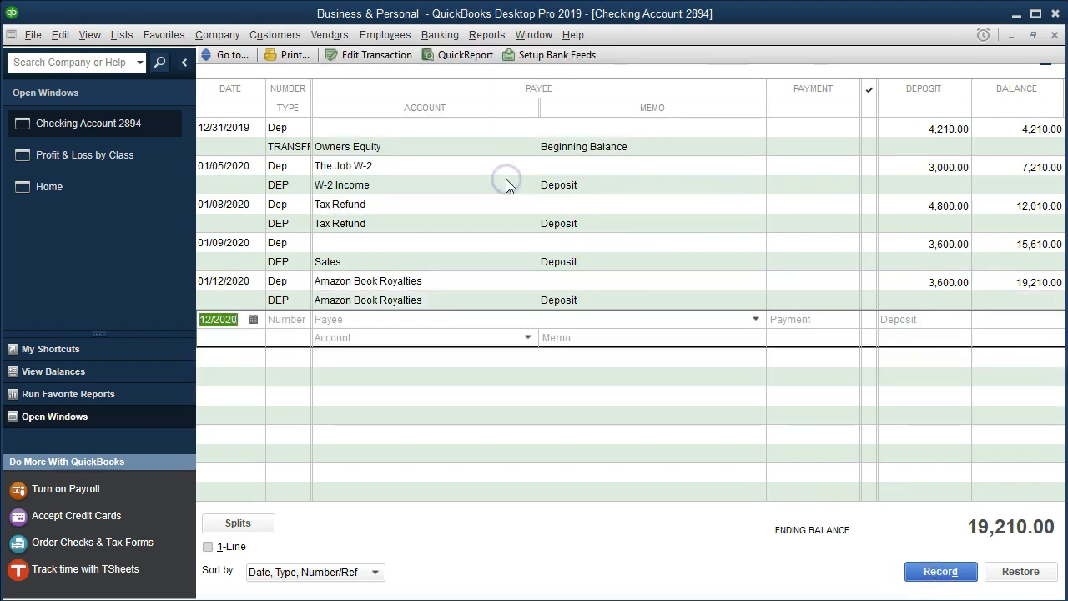
Select the 01/09/2020 Sales deposit, check its class column in the Profit & Loss by Class report, and return to the checking register.
click(472, 268)
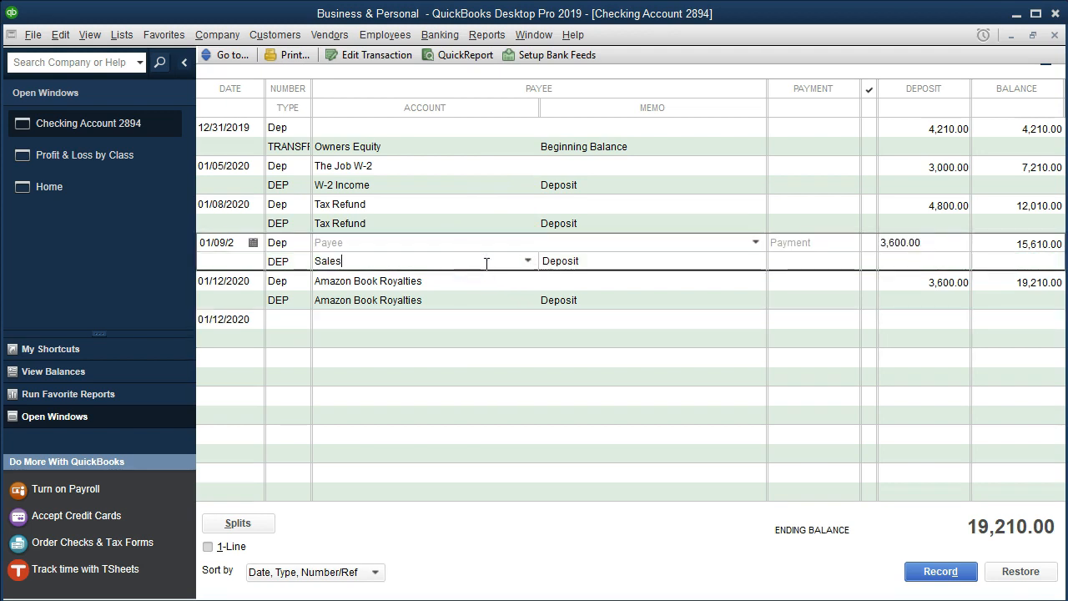
click(148, 153)
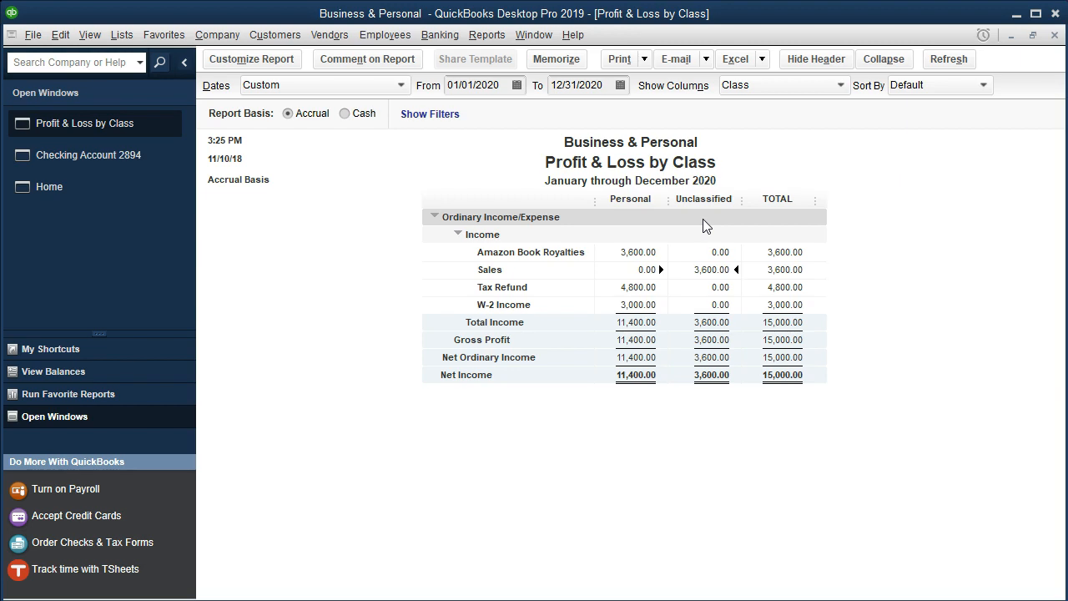
click(706, 278)
click(116, 167)
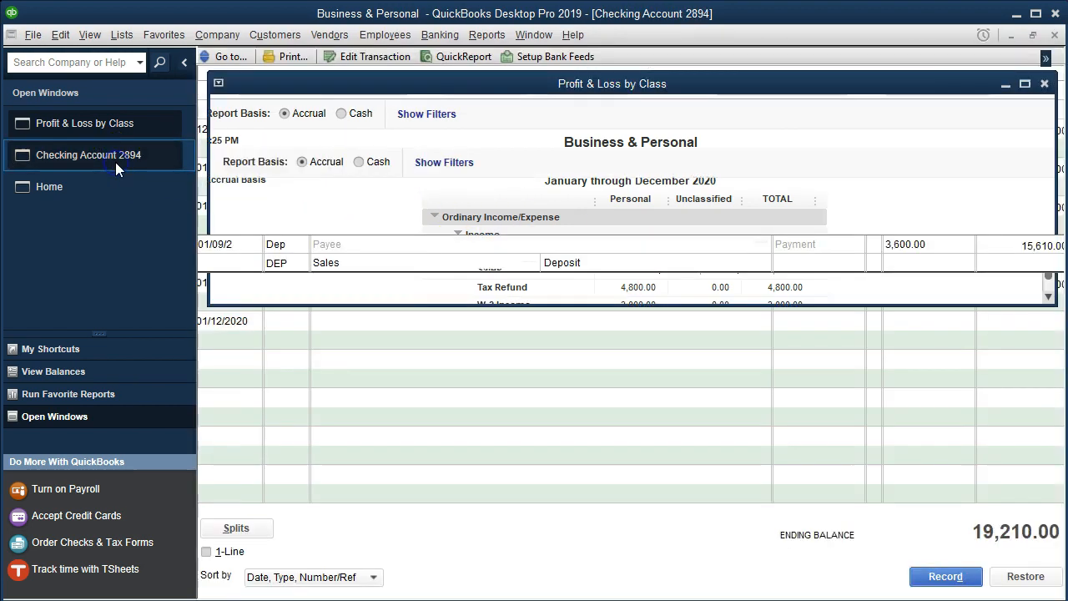
Switch to the January checking statement PDF in Adobe Acrobat Reader and highlight the 1/5 The Job W-2 and 1/8 Tax Refund deposit lines.
mouse_move(716, 600)
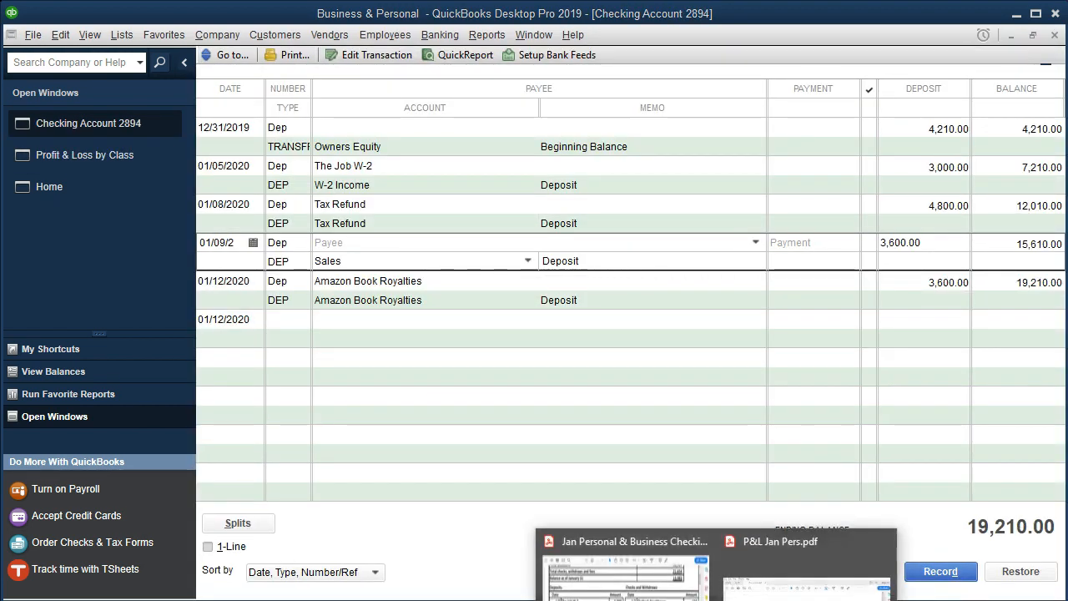
click(626, 571)
drag(80, 264, 505, 264)
right_click(476, 263)
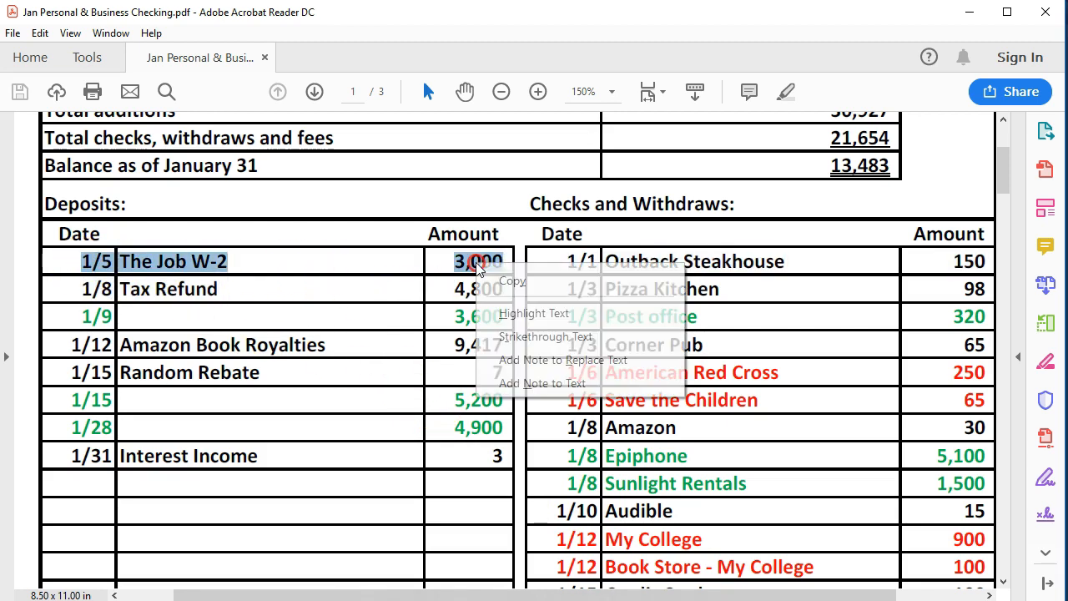
click(500, 313)
drag(83, 286, 501, 290)
right_click(494, 291)
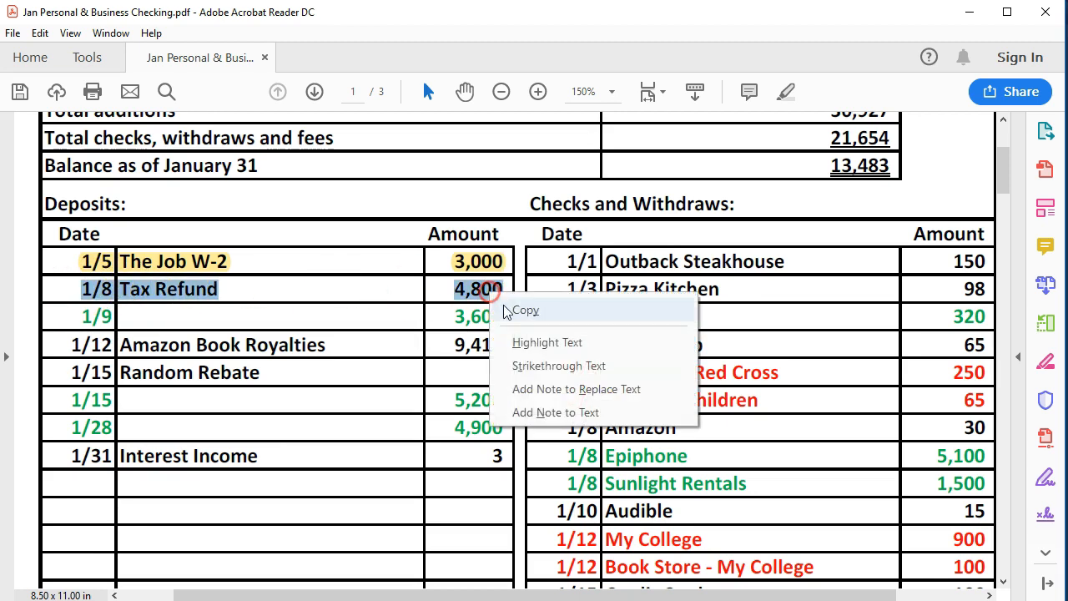
click(546, 342)
Highlight the 1/9 deposit of 3,600 and the 1/12 Amazon Book Royalties deposit line in the statement.
drag(41, 317, 482, 314)
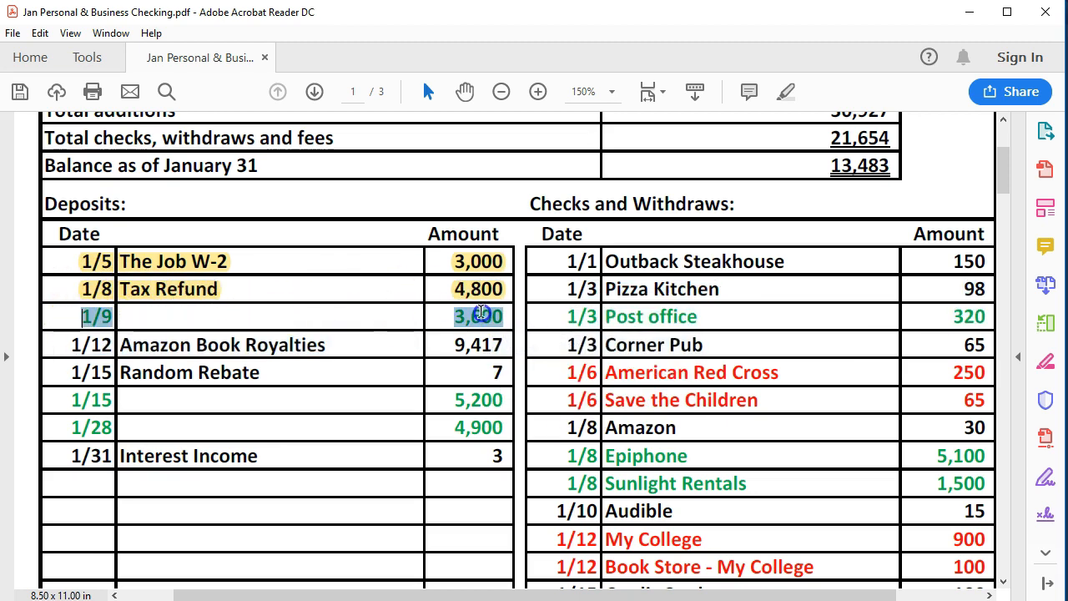
right_click(483, 314)
click(511, 367)
drag(74, 342, 493, 352)
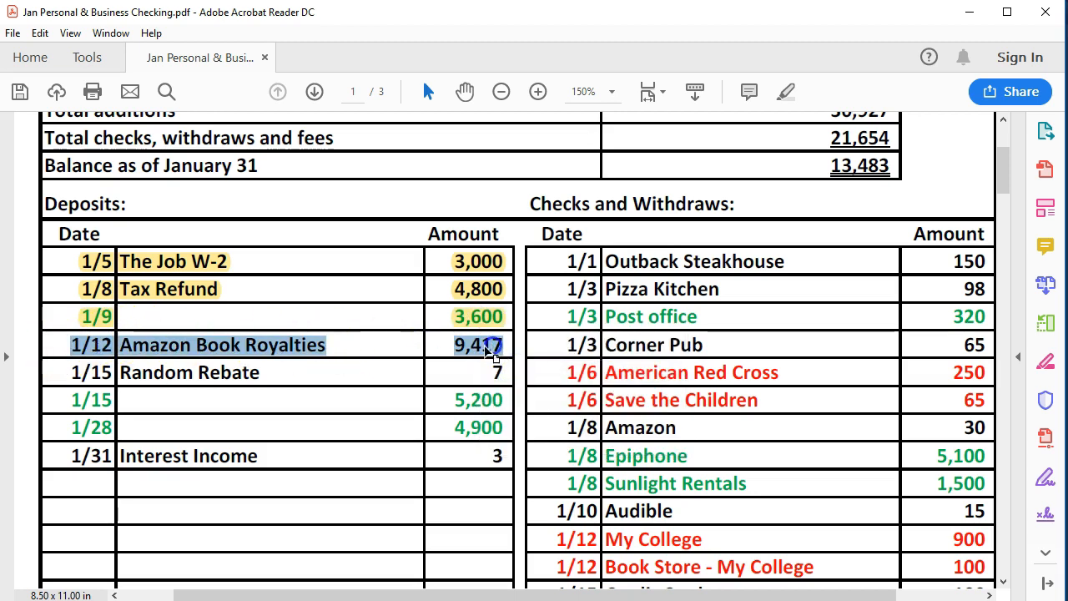
right_click(491, 352)
click(522, 393)
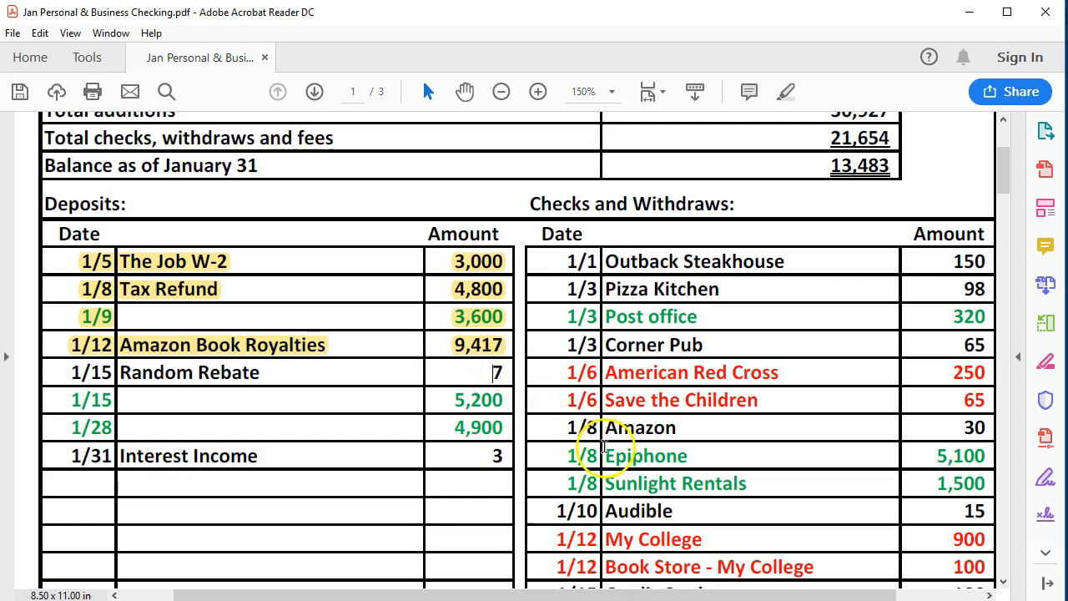
Switch back to the QuickBooks checking register and start a new entry dated 01/15/2020 with Dep as the number.
click(625, 599)
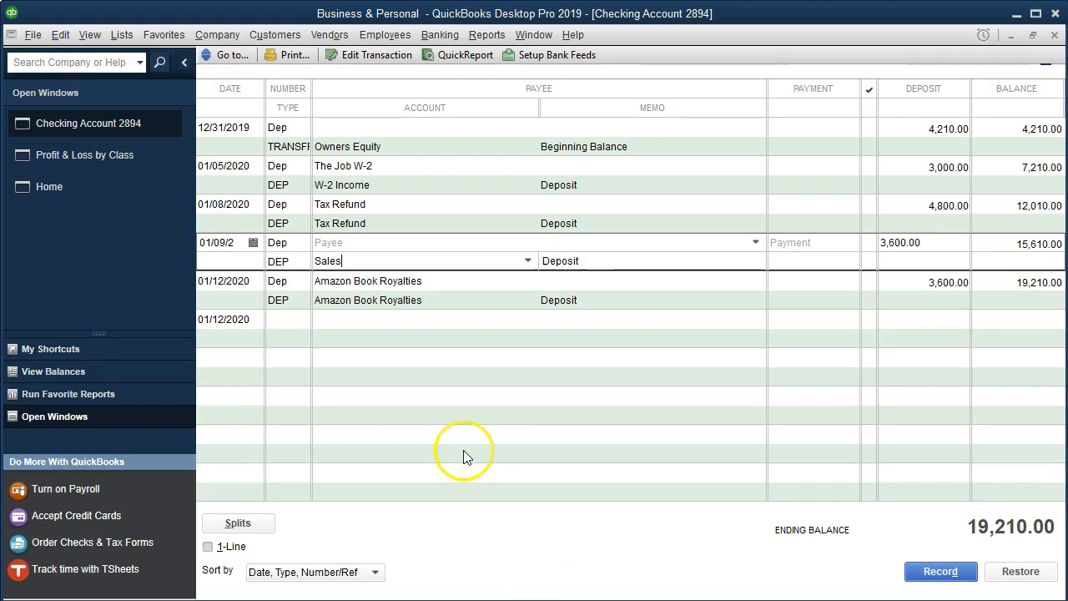
click(246, 320)
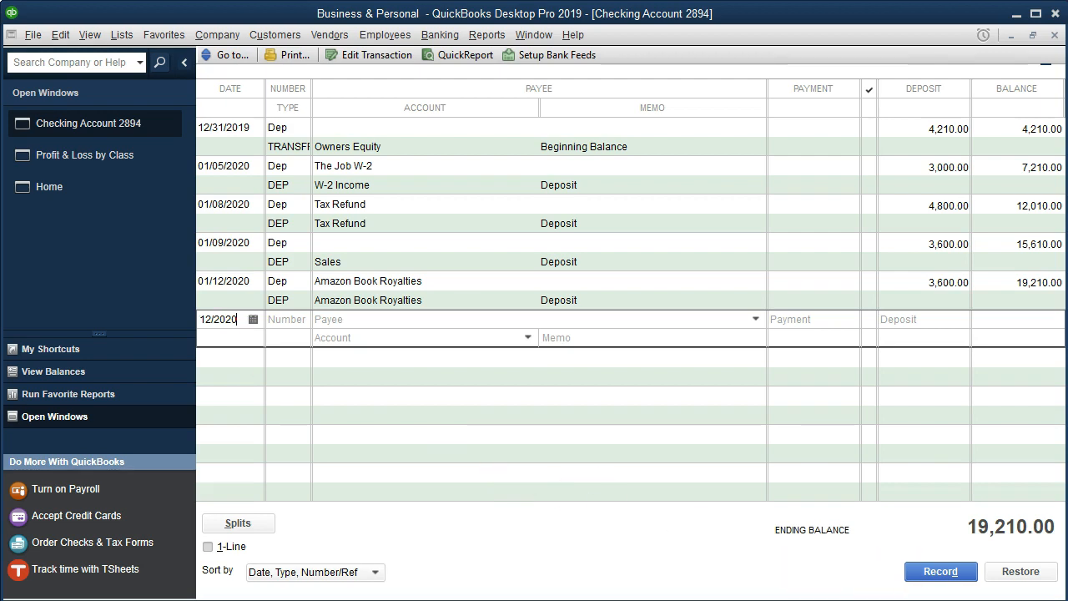
click(233, 318)
key(plus)
key(plus)
key(plus)
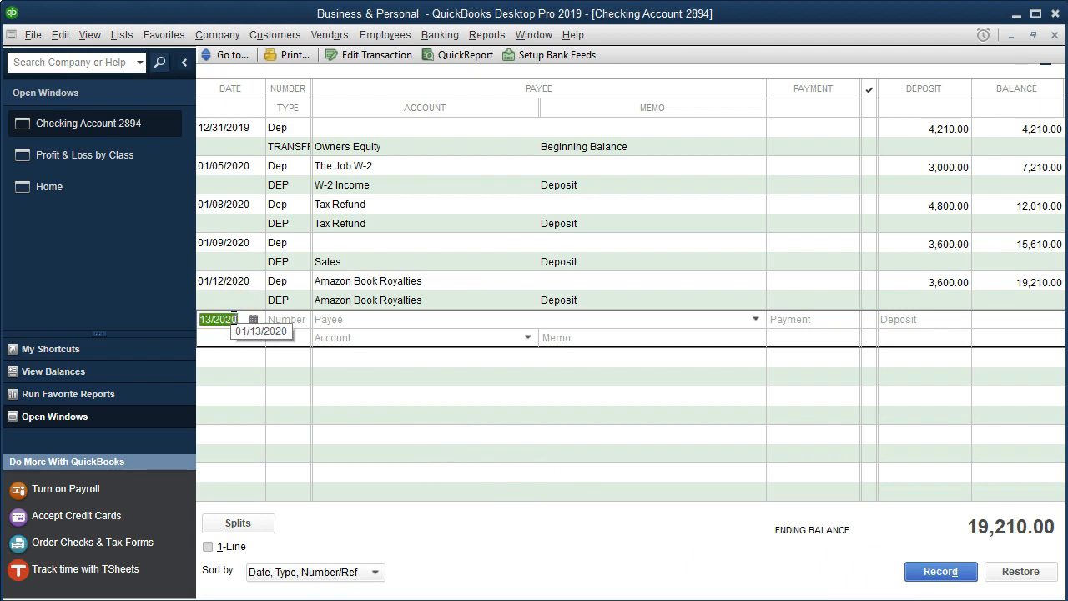
key(Tab)
text(Dep)
key(Tab)
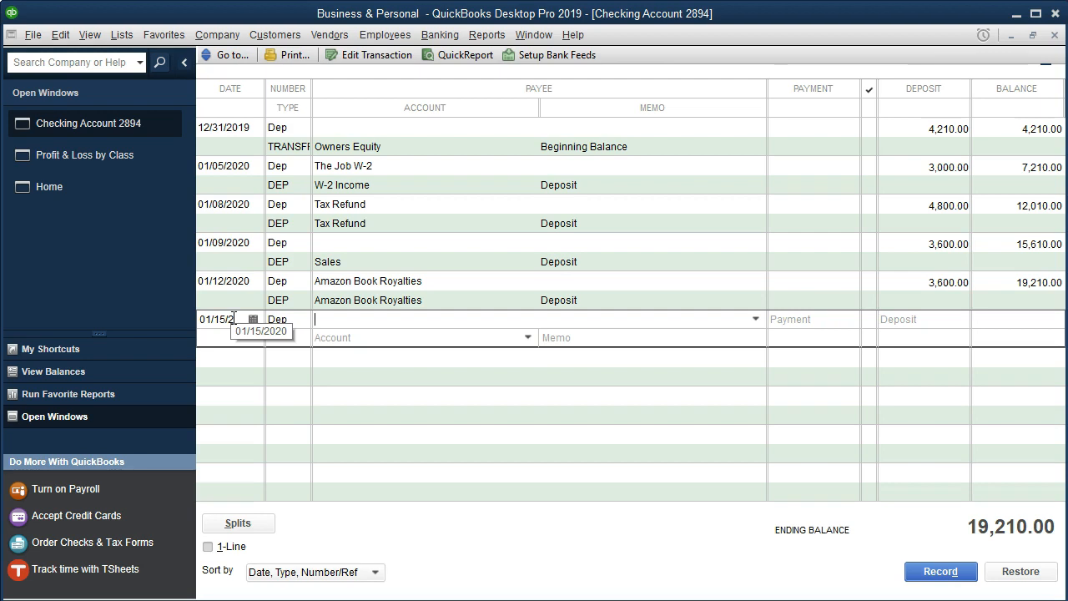
Enter Random Rebate as the payee of the 01/15/2020 entry and quick-add it as a customer.
text(Random Rebate)
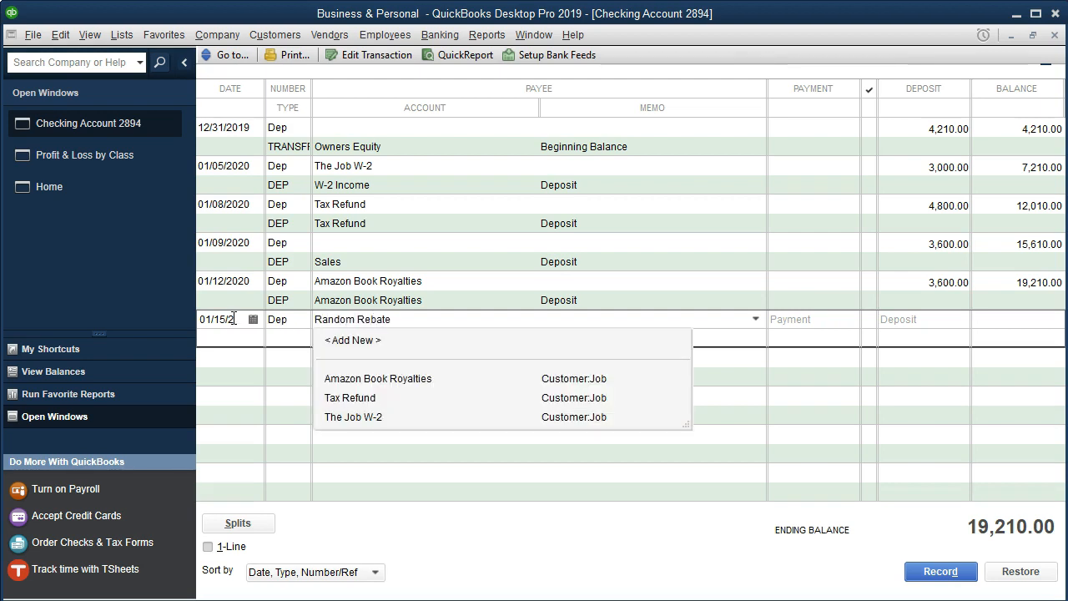
key(Tab)
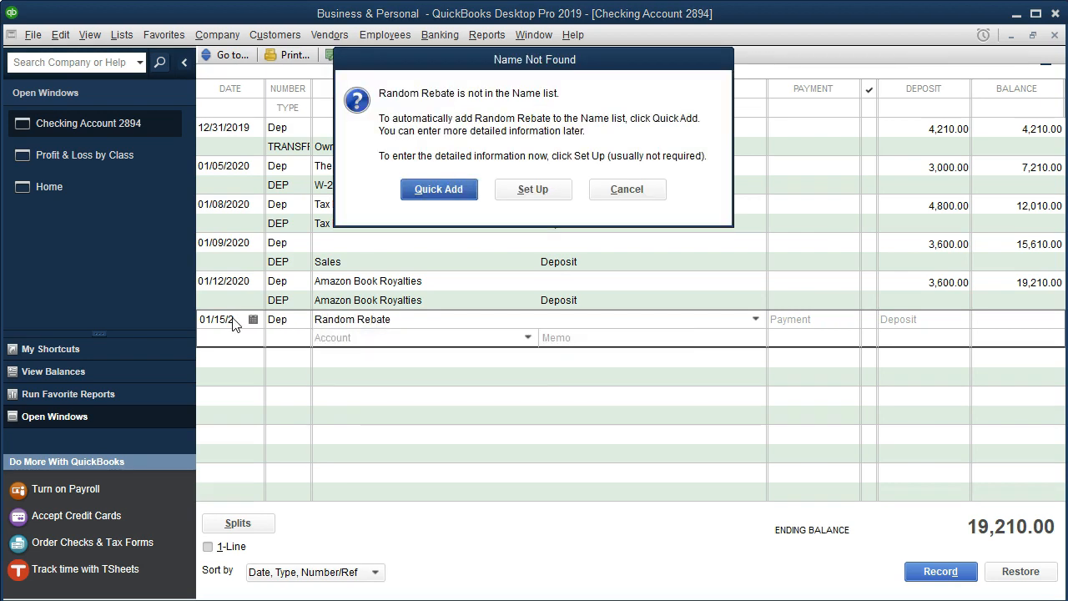
click(453, 191)
click(592, 238)
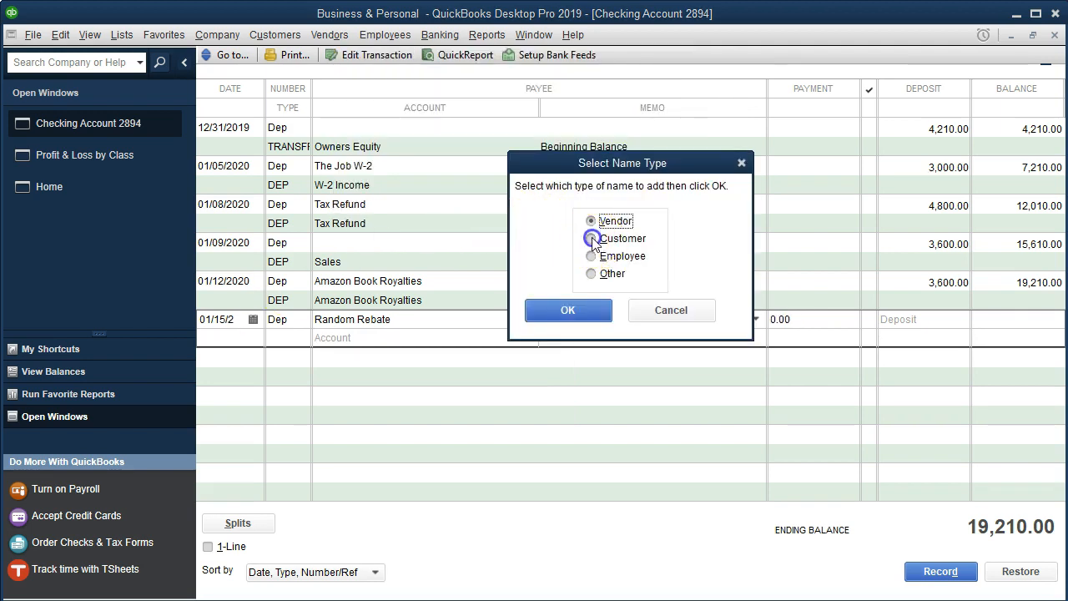
click(582, 310)
Set the deposit amount of the Random Rebate entry to 7.00.
click(949, 334)
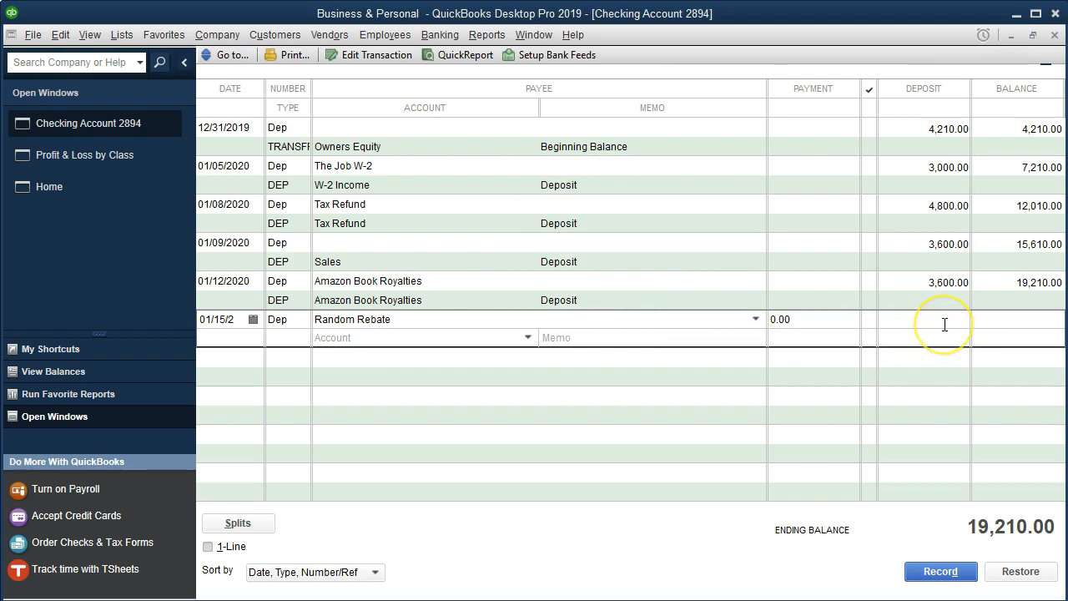
text(7)
key(Tab)
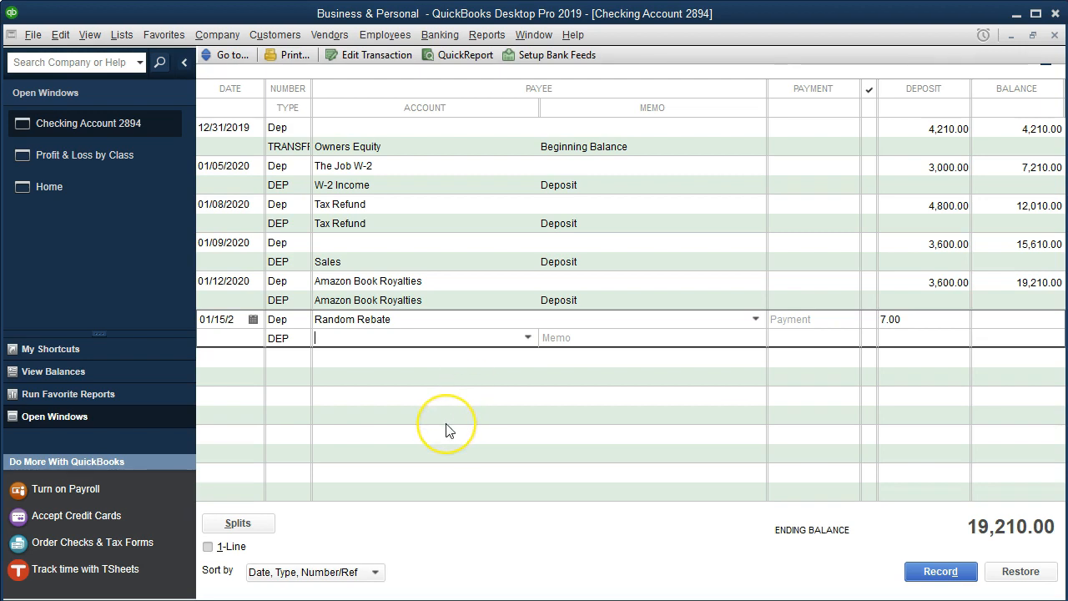
Assign the deposit to a new Miscellaneous Income account set up with the Income type, and enter the memo Random Rebate.
click(367, 342)
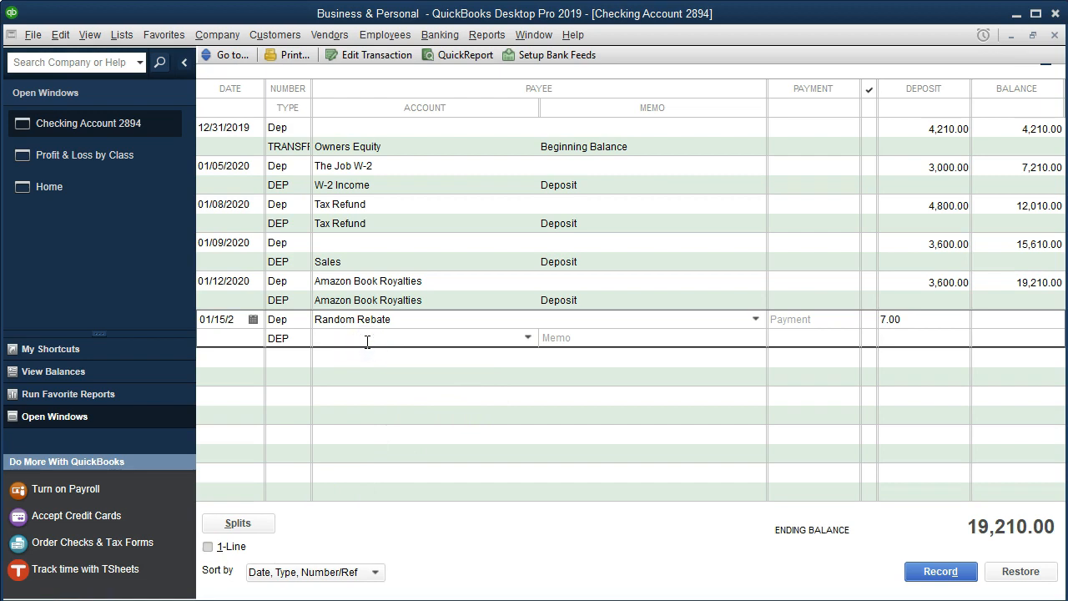
text(Miscellaneous Income)
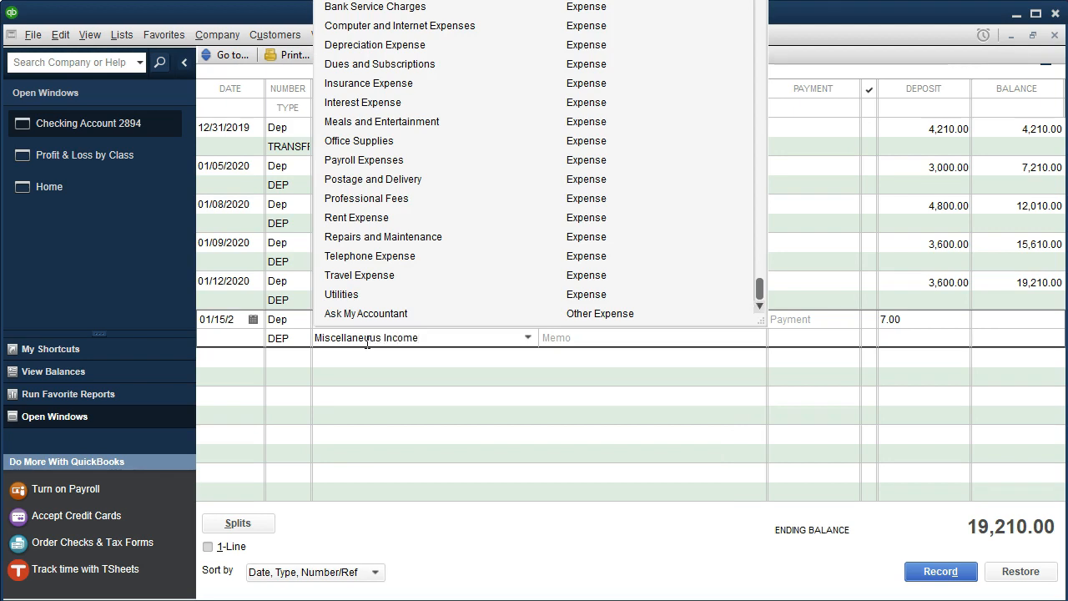
key(Tab)
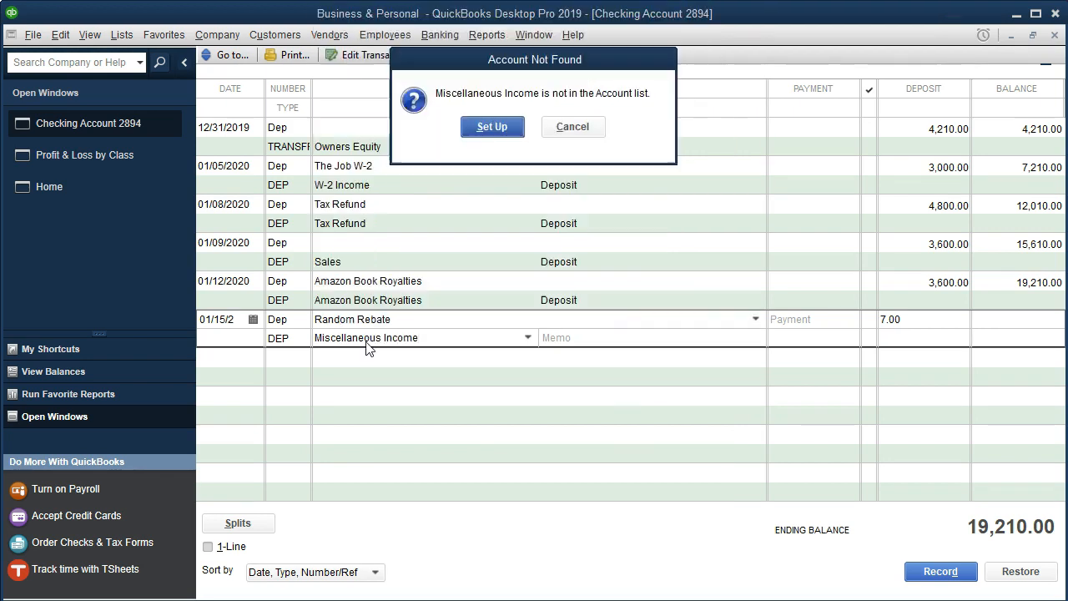
click(491, 130)
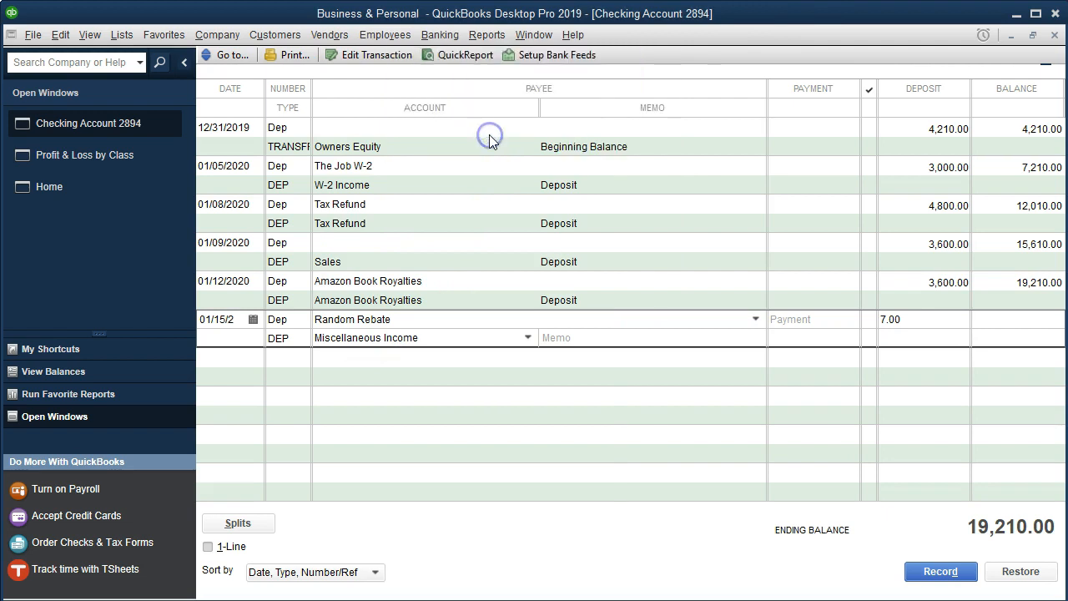
click(557, 90)
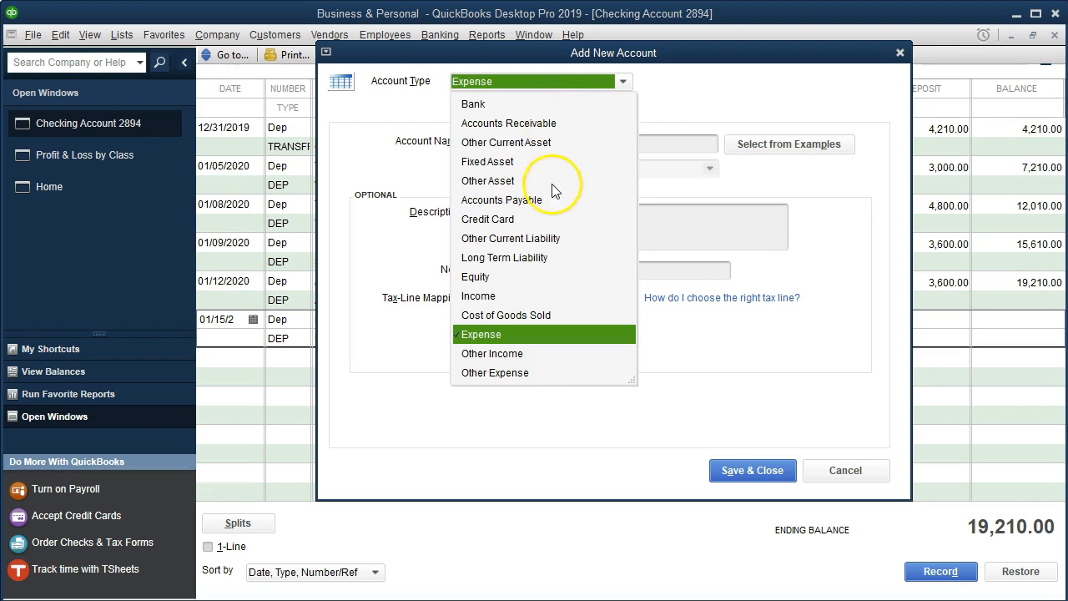
click(488, 296)
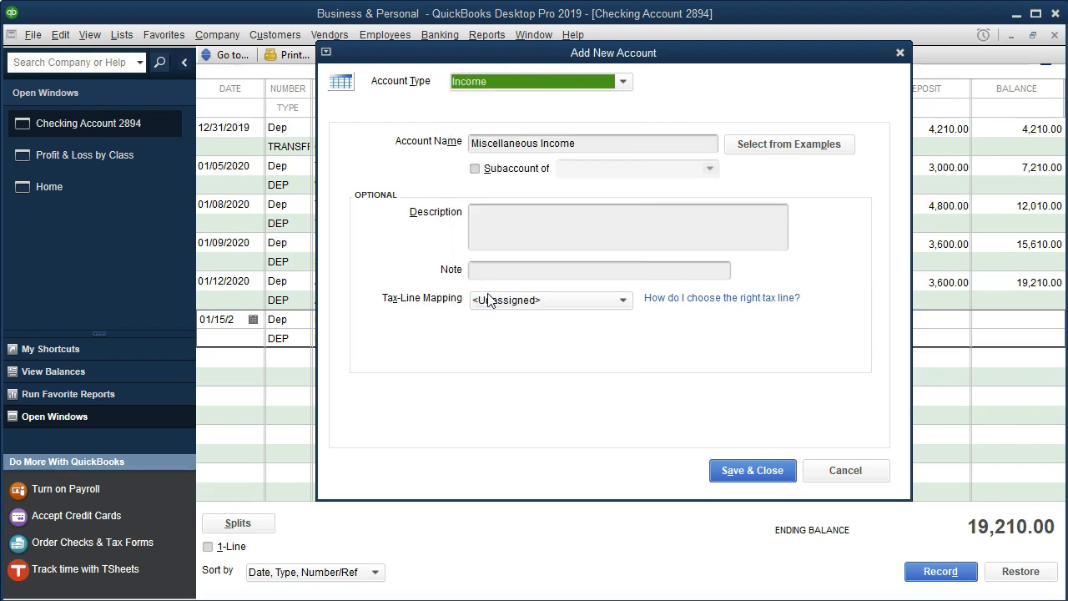
click(750, 470)
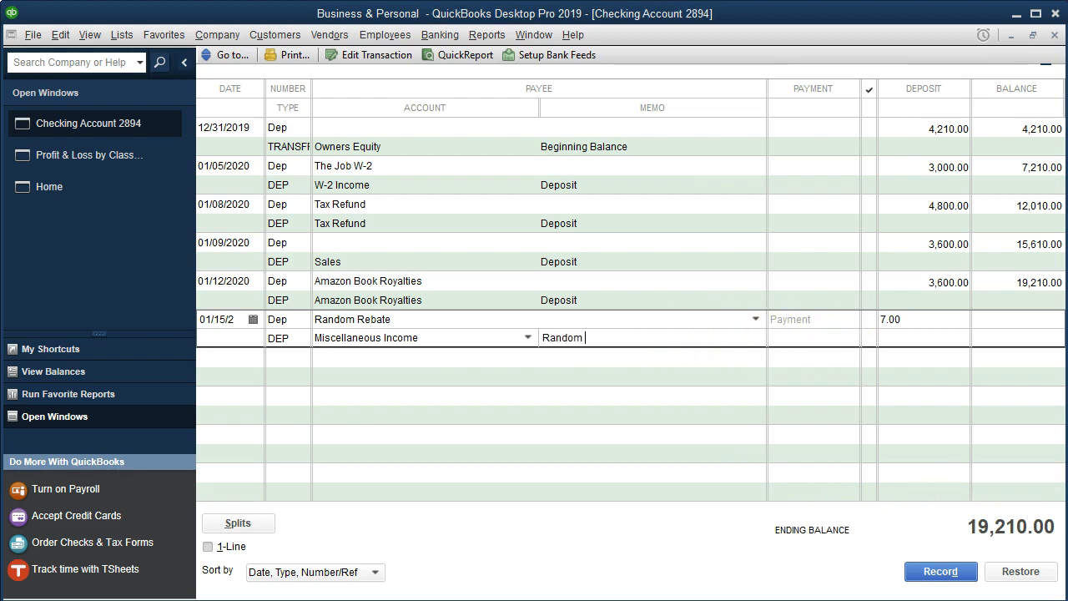
text(ebate)
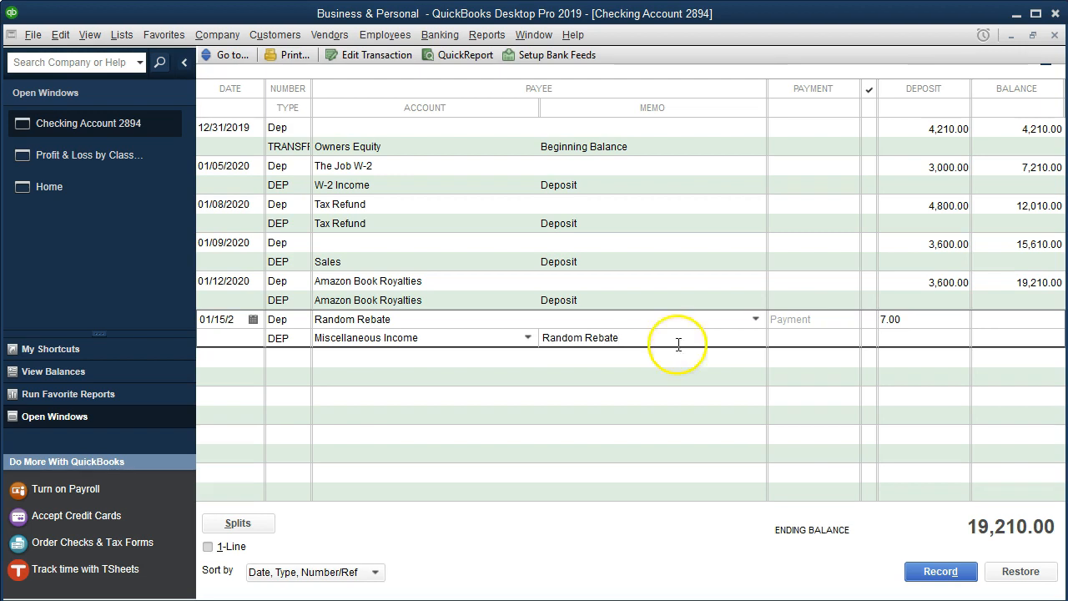
Assign the Personal class to the Random Rebate deposit in its split details and record it, accepting the future date.
click(250, 525)
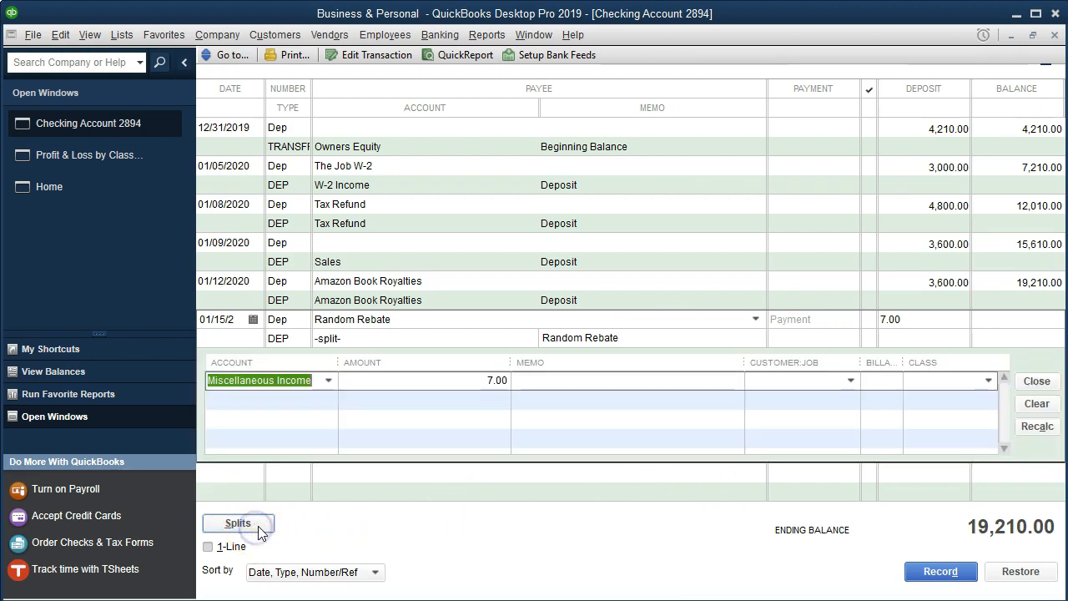
click(965, 379)
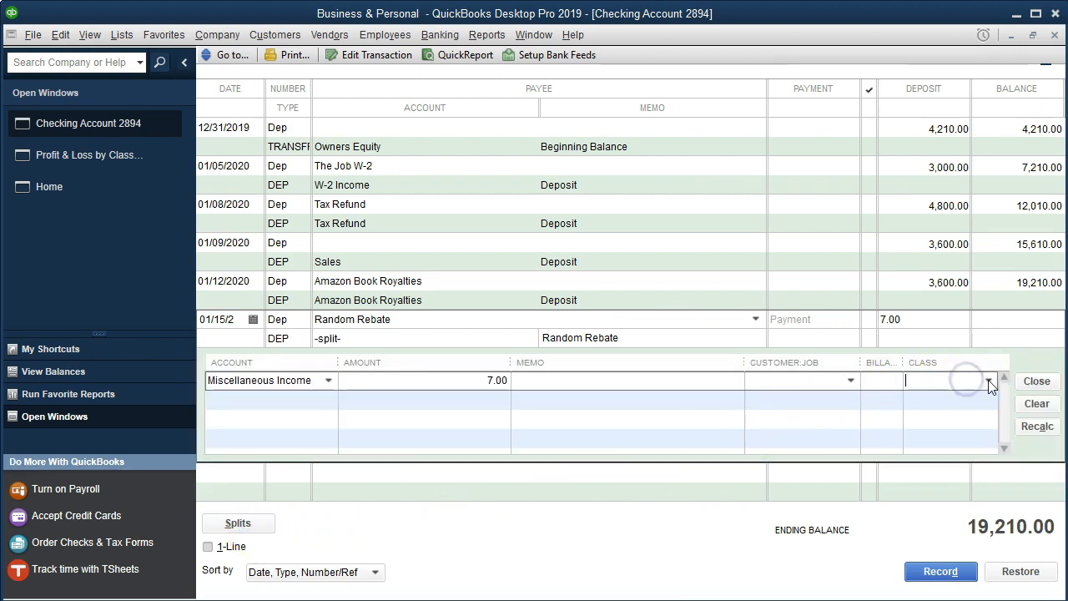
click(988, 380)
click(945, 441)
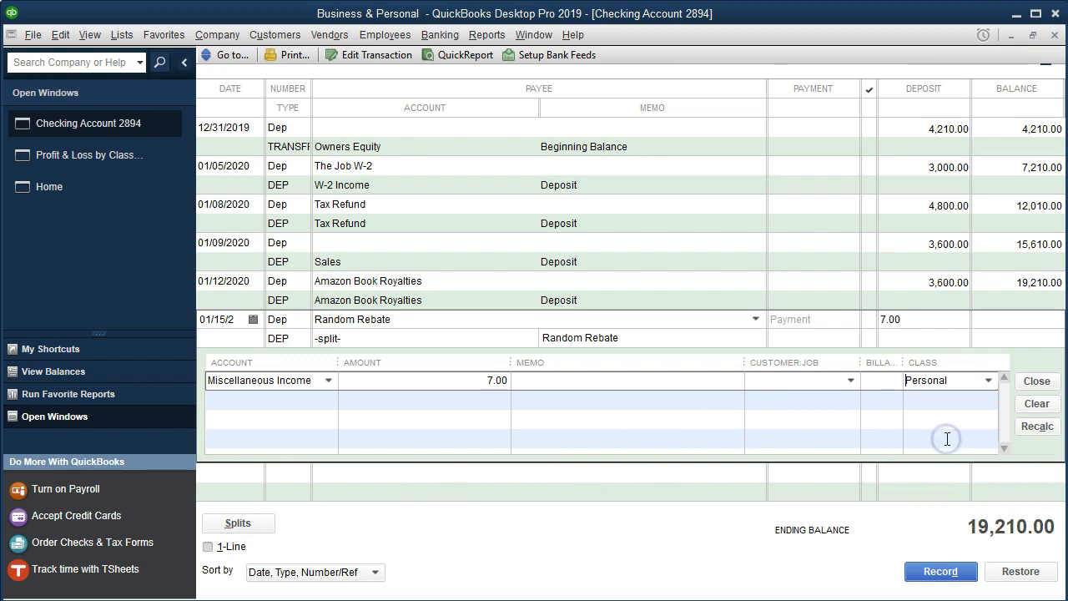
click(945, 570)
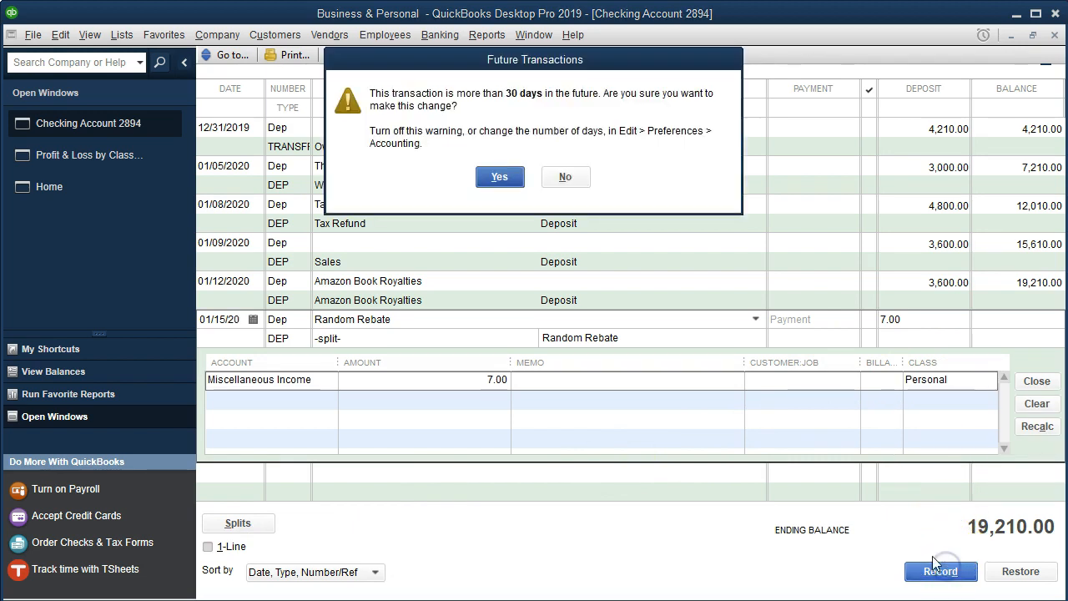
click(509, 178)
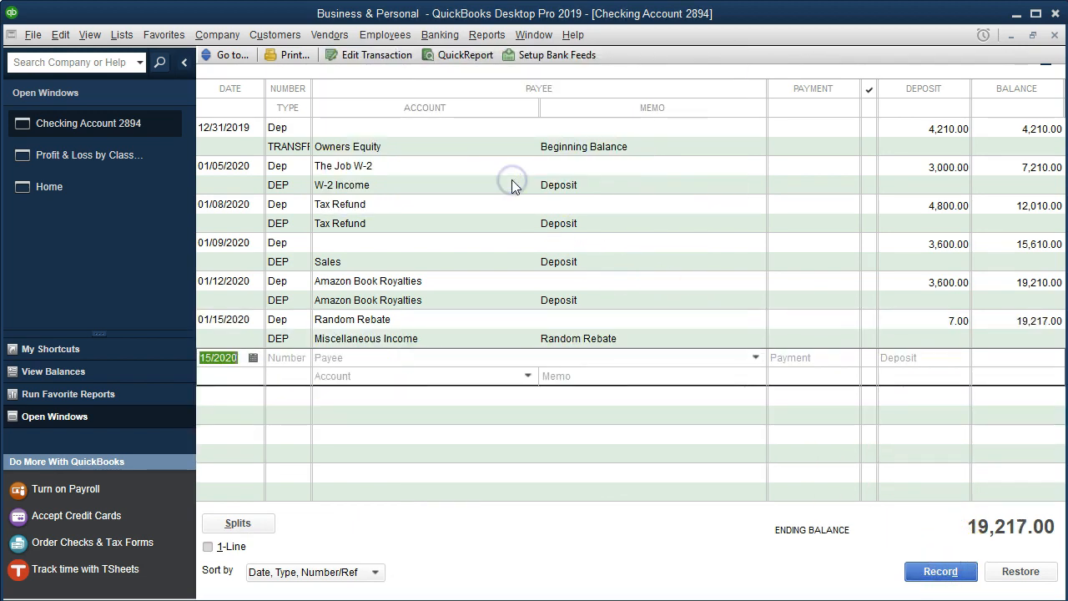
Switch to the bank statement PDF in Acrobat Reader and highlight the 1/15 Random Rebate deposit line, including its amount.
click(716, 599)
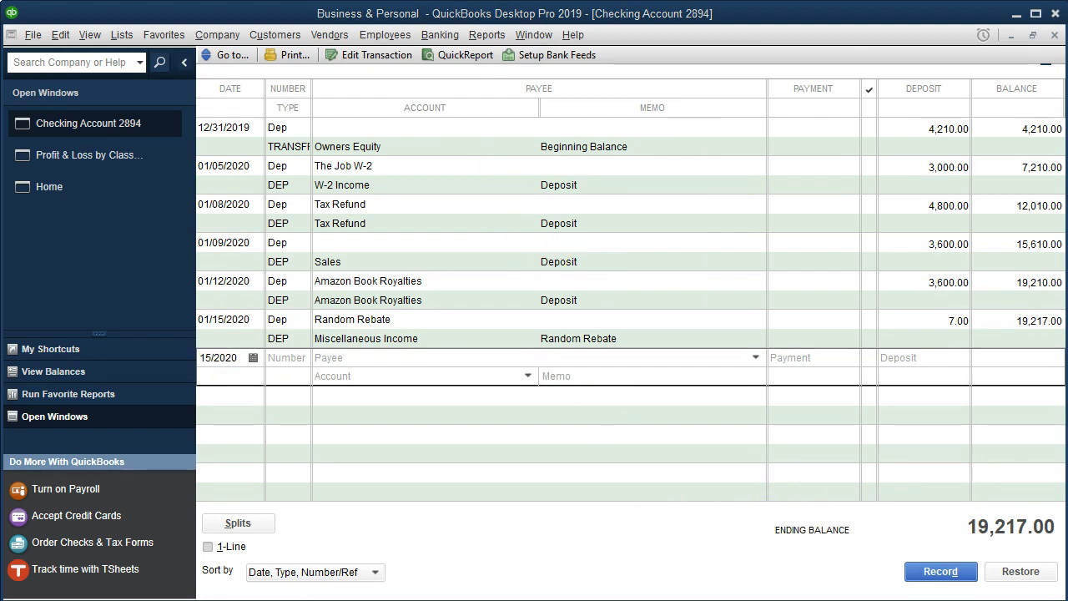
click(621, 584)
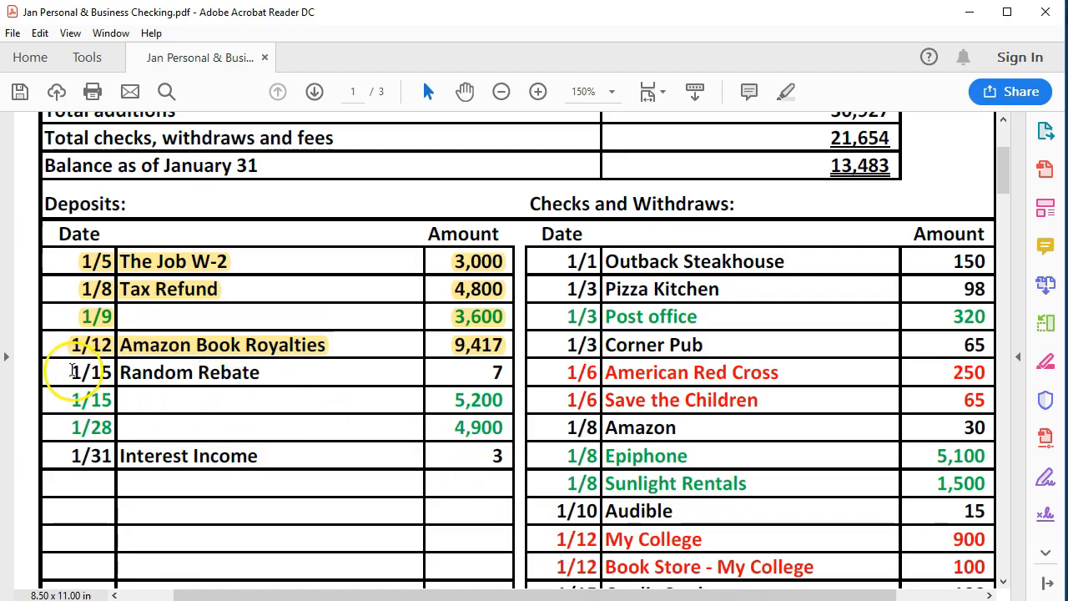
drag(68, 372, 402, 378)
right_click(497, 374)
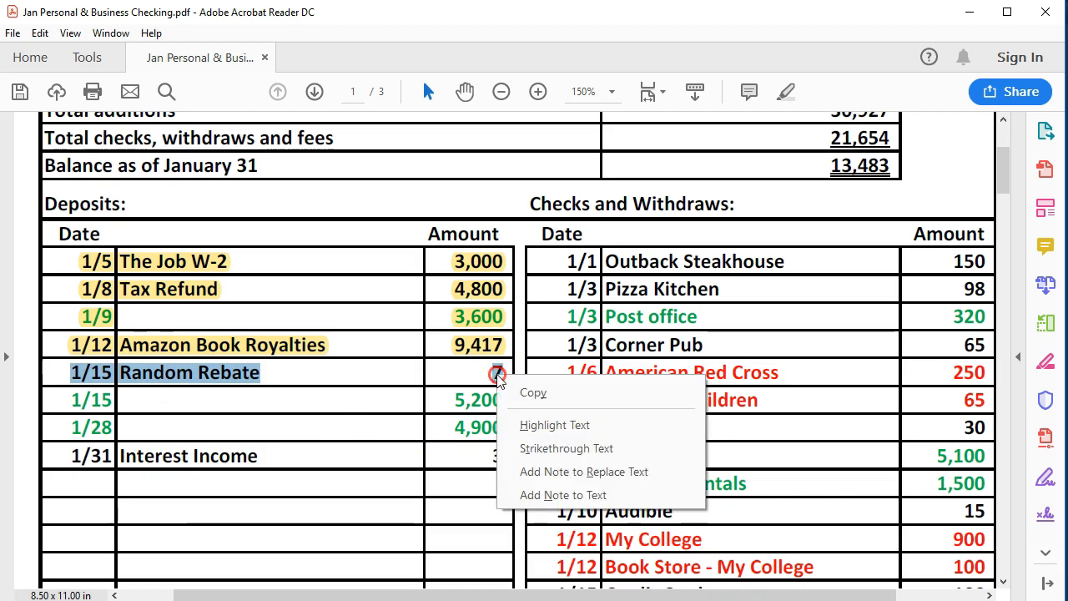
click(531, 422)
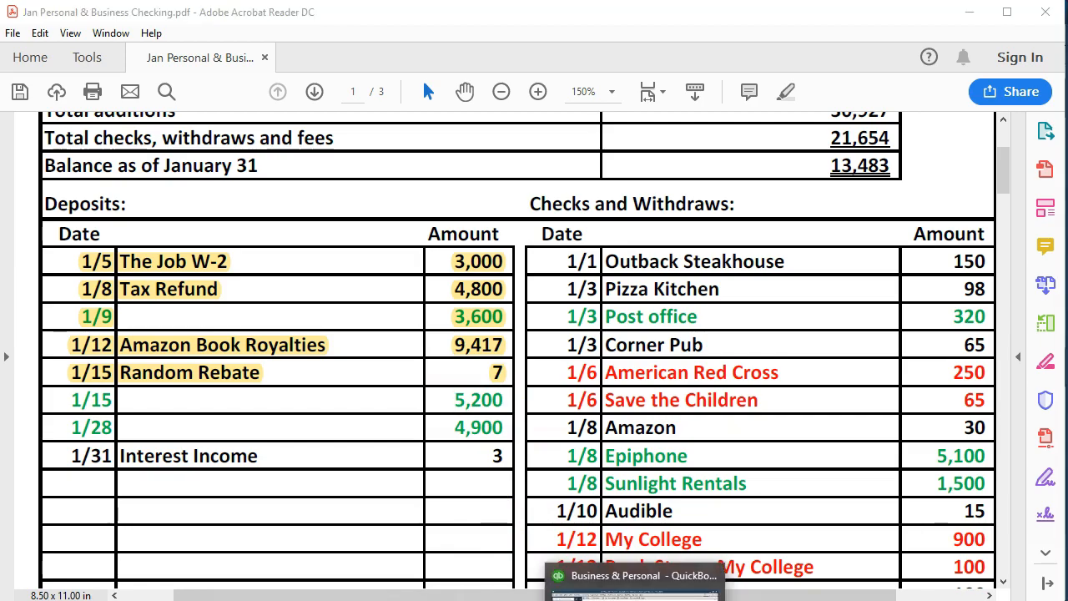
Return to the QuickBooks checking register and start a 01/15/2020 Dep entry with no payee and a deposit amount of 5,200.00.
key(alt+Tab)
key(Tab)
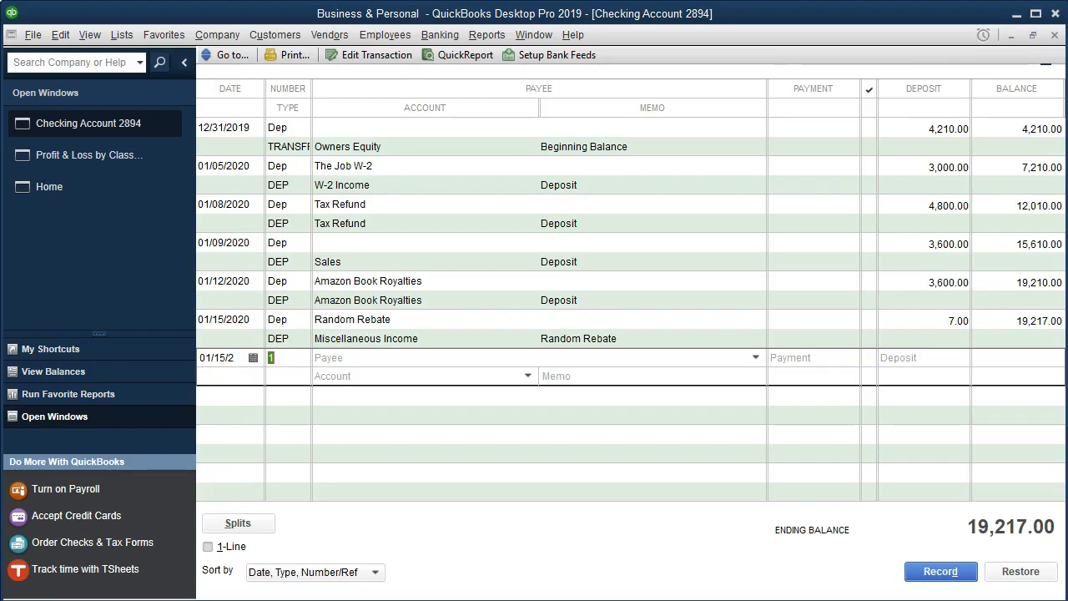
key(Tab)
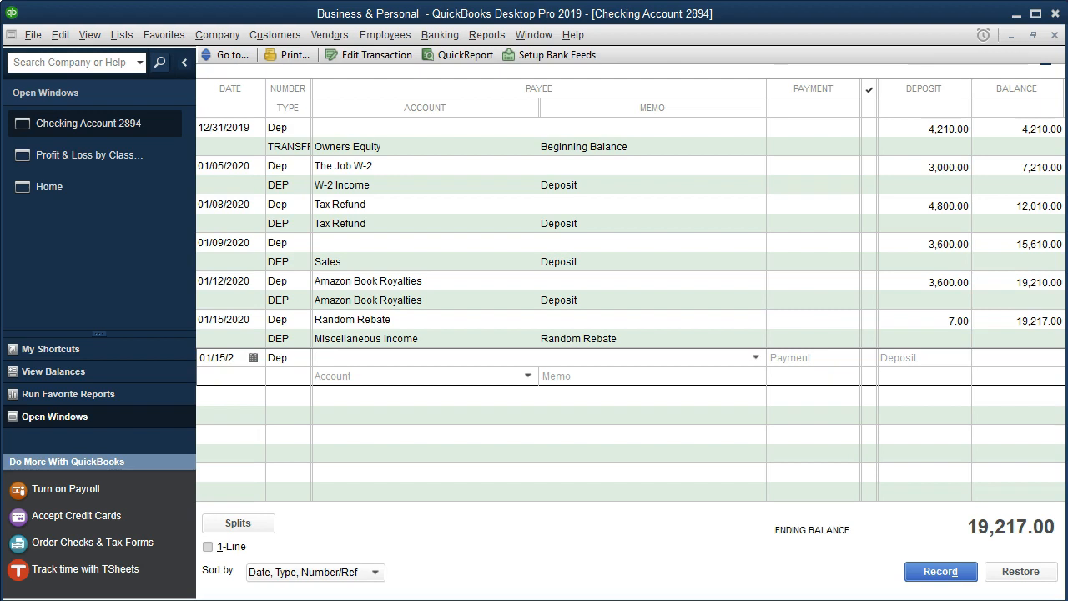
key(Tab)
key(Tab)
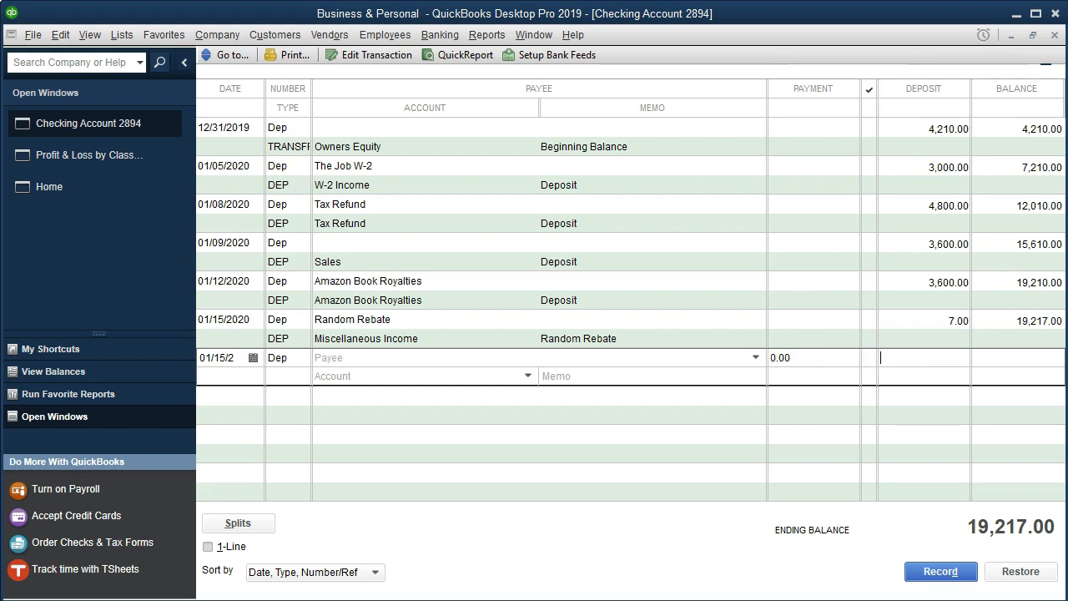
key(Tab)
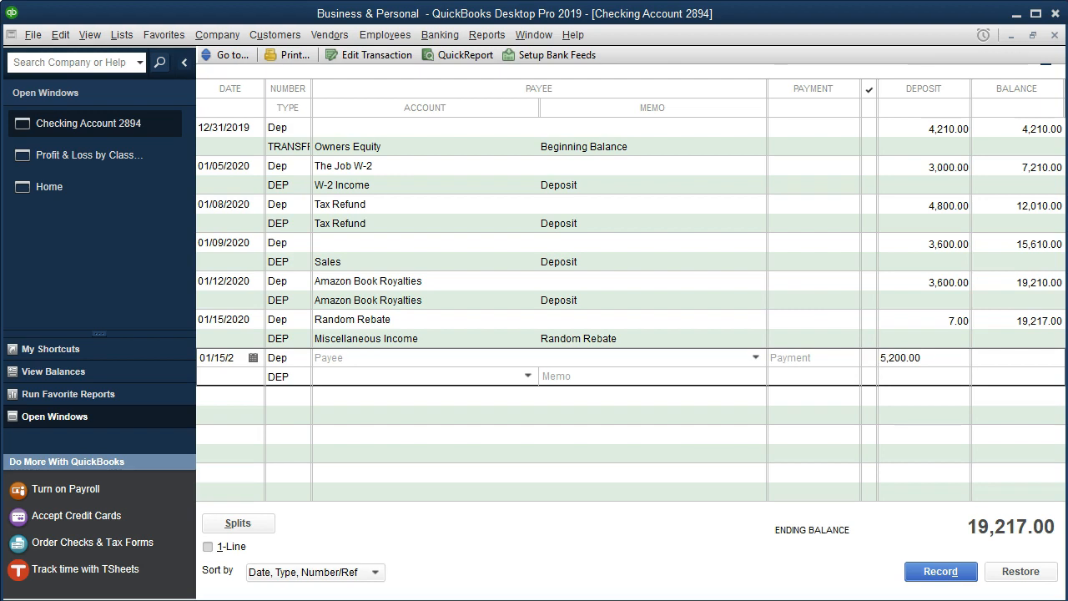
Assign the 5,200.00 deposit to the Sales income account and record it, accepting the future date.
click(532, 378)
click(529, 377)
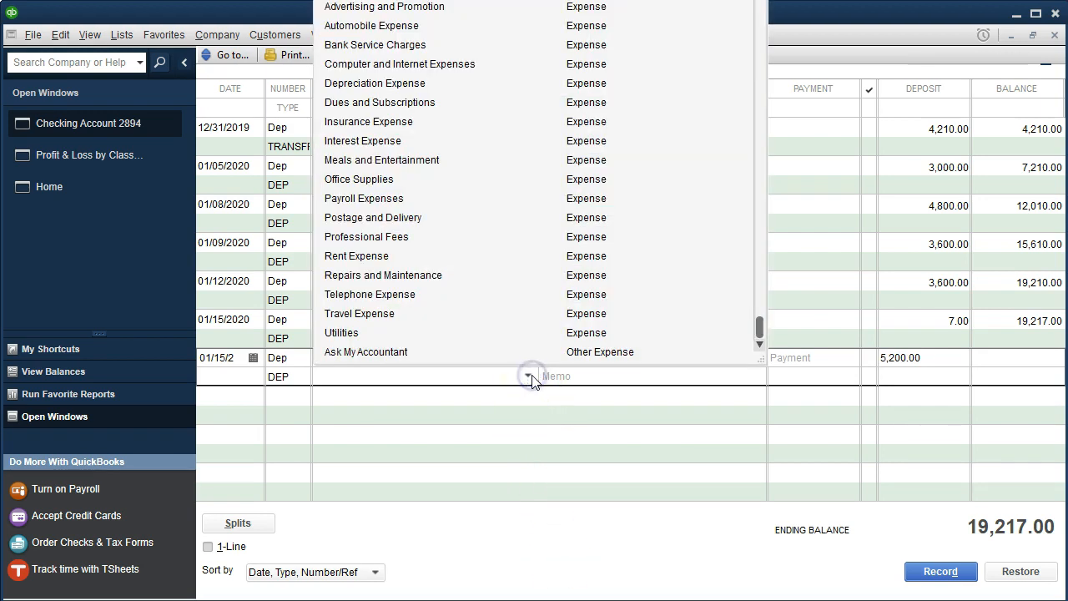
scroll(492, 263, up, 4)
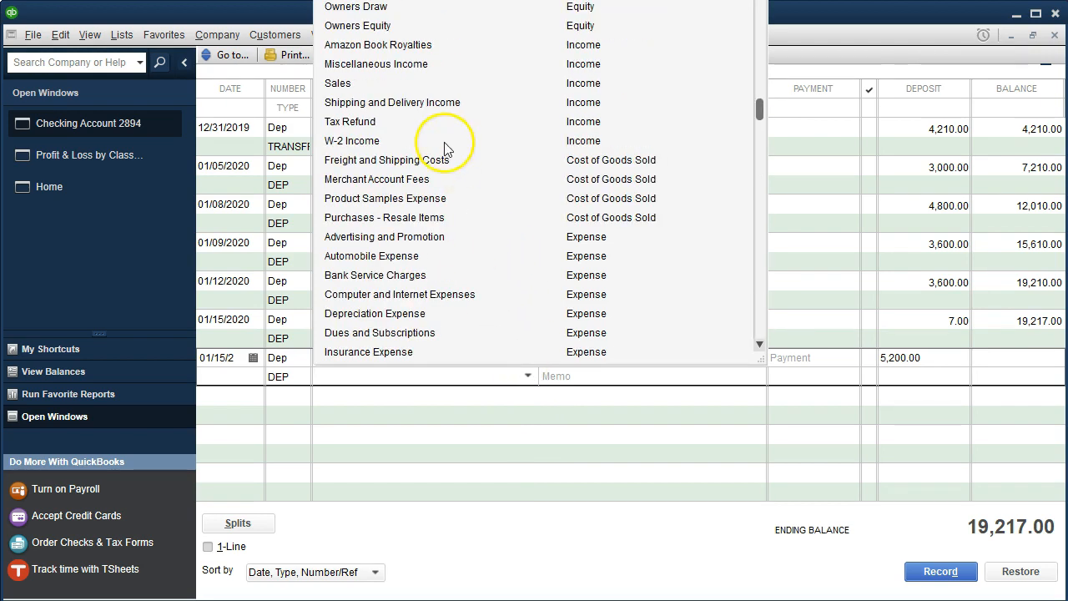
click(574, 83)
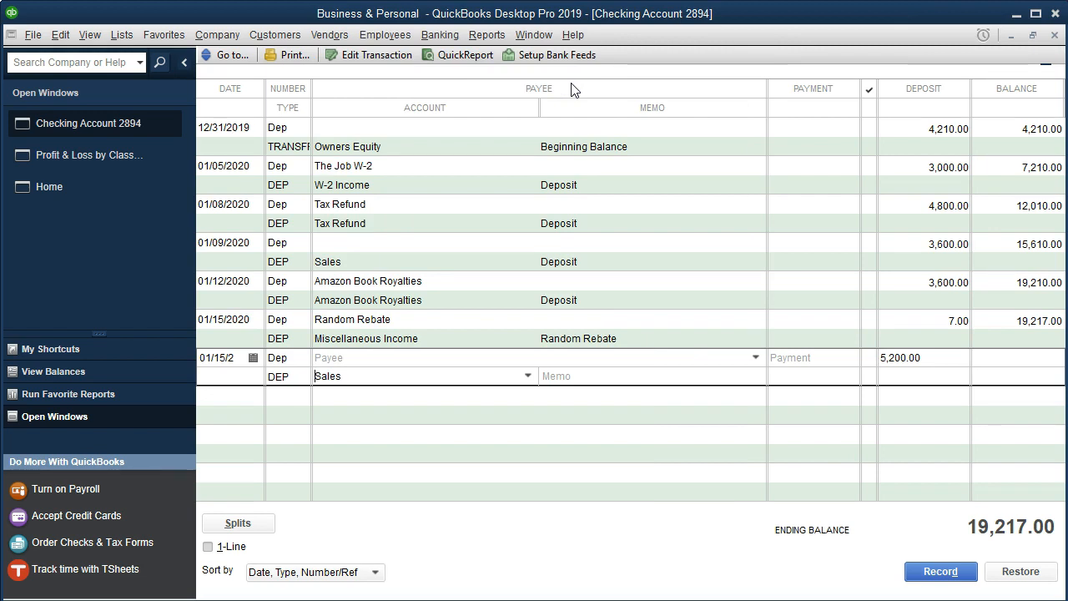
key(Return)
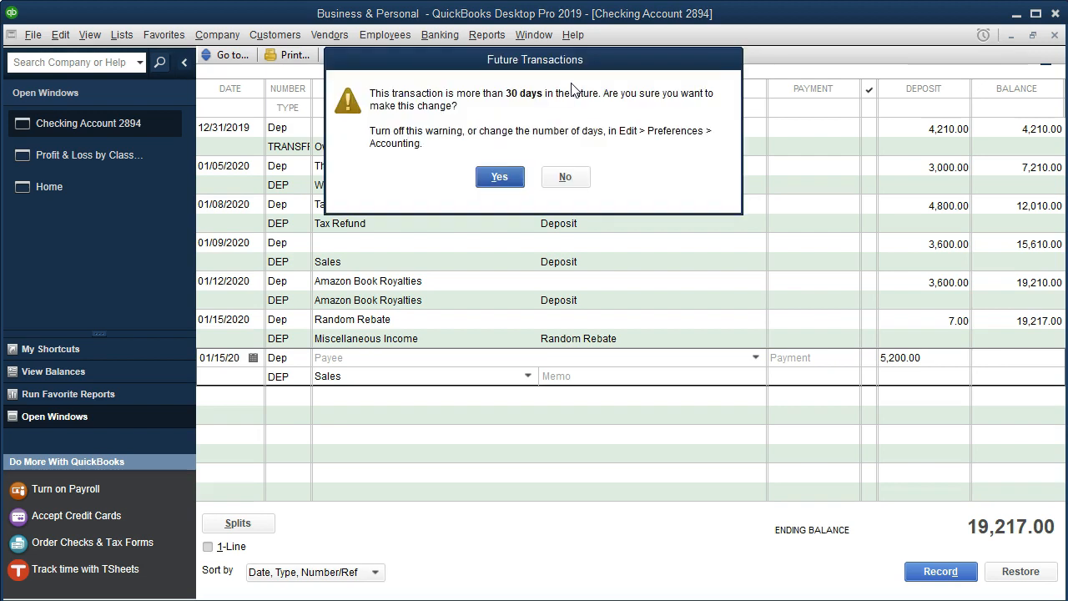
key(Return)
Switch to the statement PDF in Acrobat Reader and highlight the 1/15 deposit line of 5,200.
click(719, 600)
click(631, 594)
drag(61, 400, 510, 413)
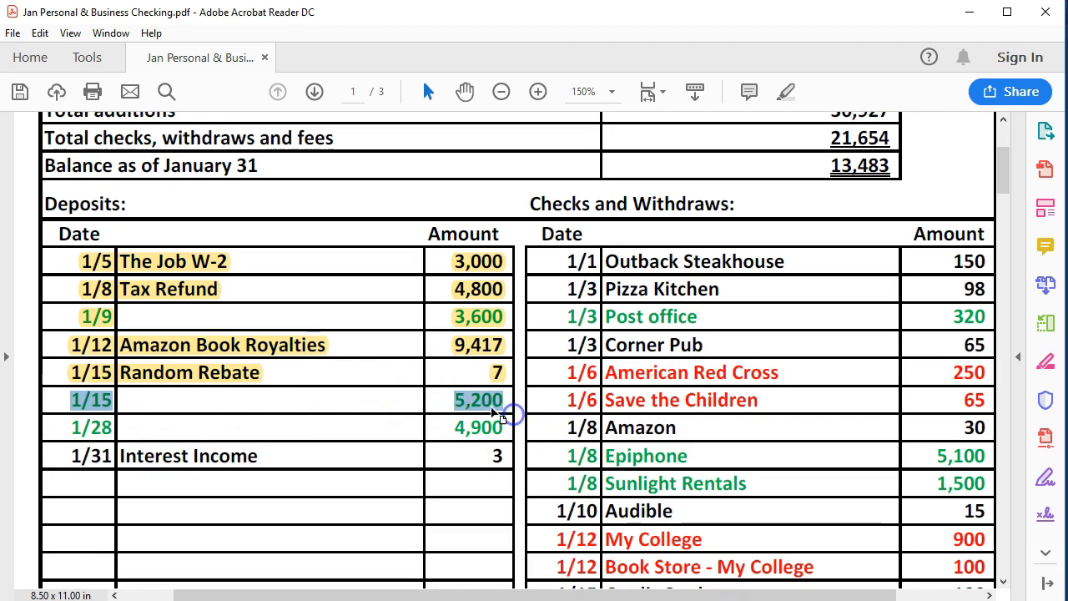
right_click(492, 413)
click(525, 458)
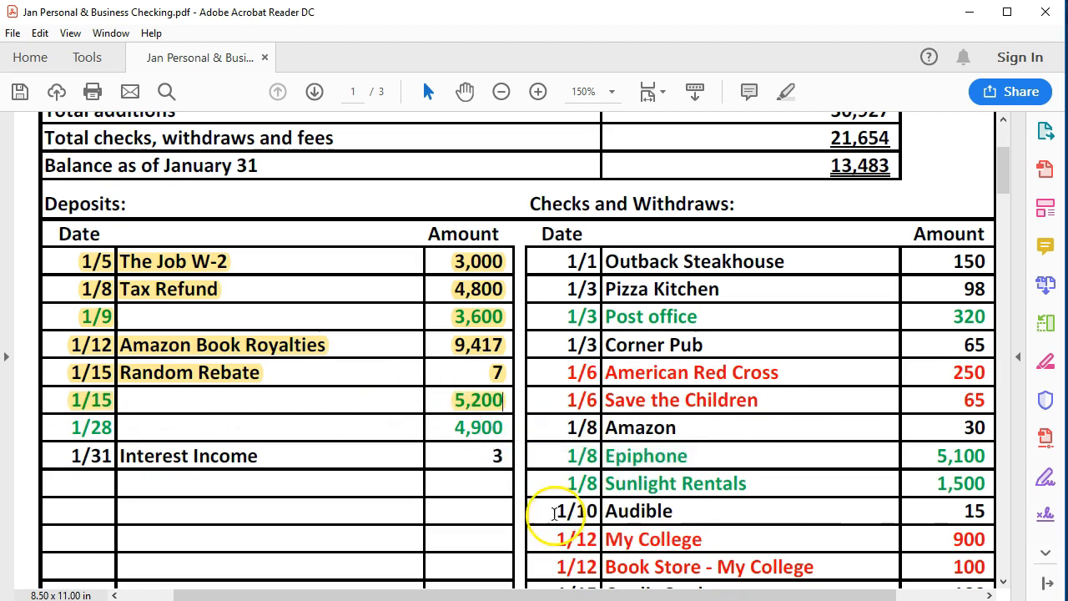
Return to the QuickBooks register and start a 01/28/2020 Dep entry with no payee and a deposit amount of 4,900.00.
key(alt+Tab)
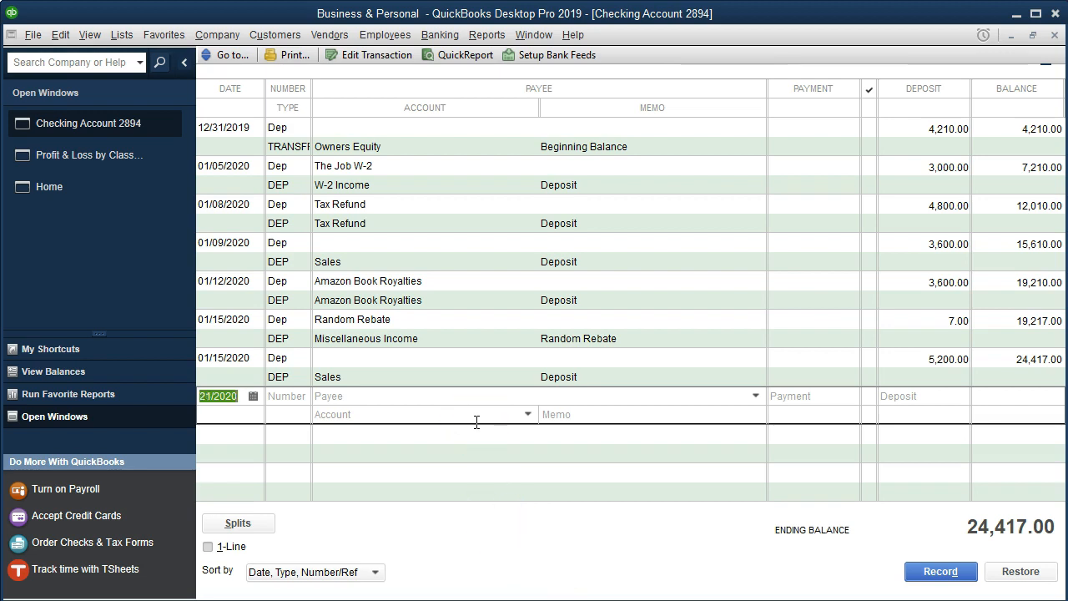
key(Tab)
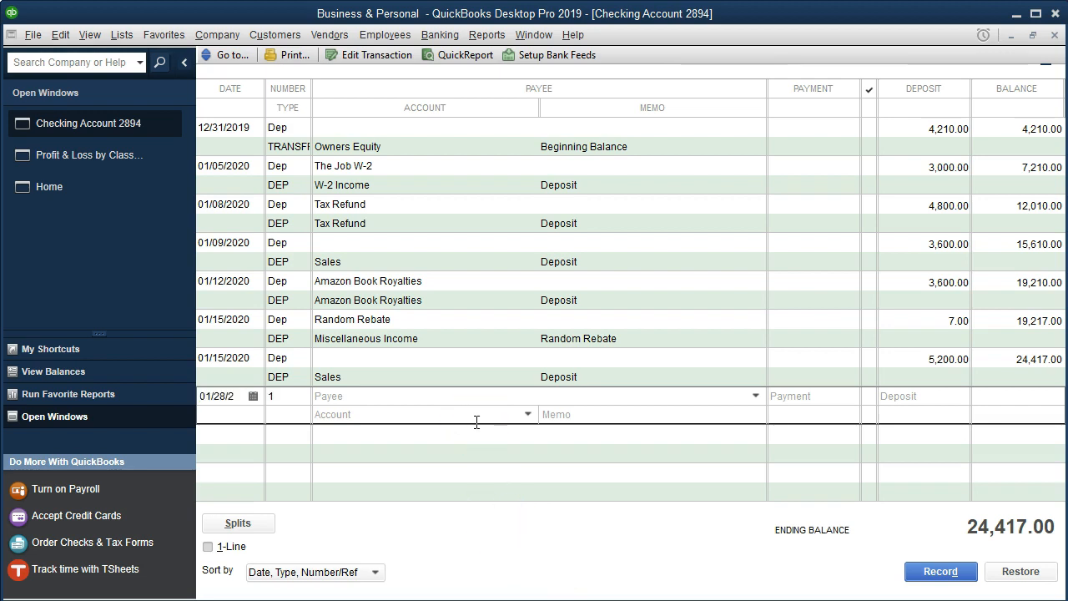
text(Dep)
key(Tab)
key(Tab)
key(Tab)
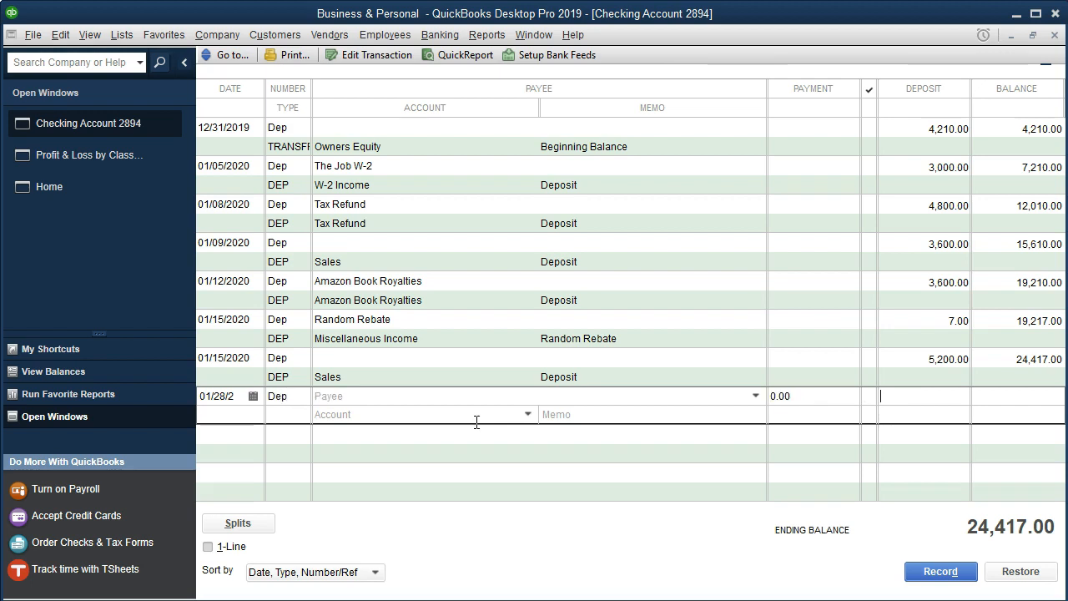
key(Tab)
Assign the 4,900.00 deposit to the Sales income account and record it, accepting the future date.
click(525, 415)
scroll(519, 334, up, 4)
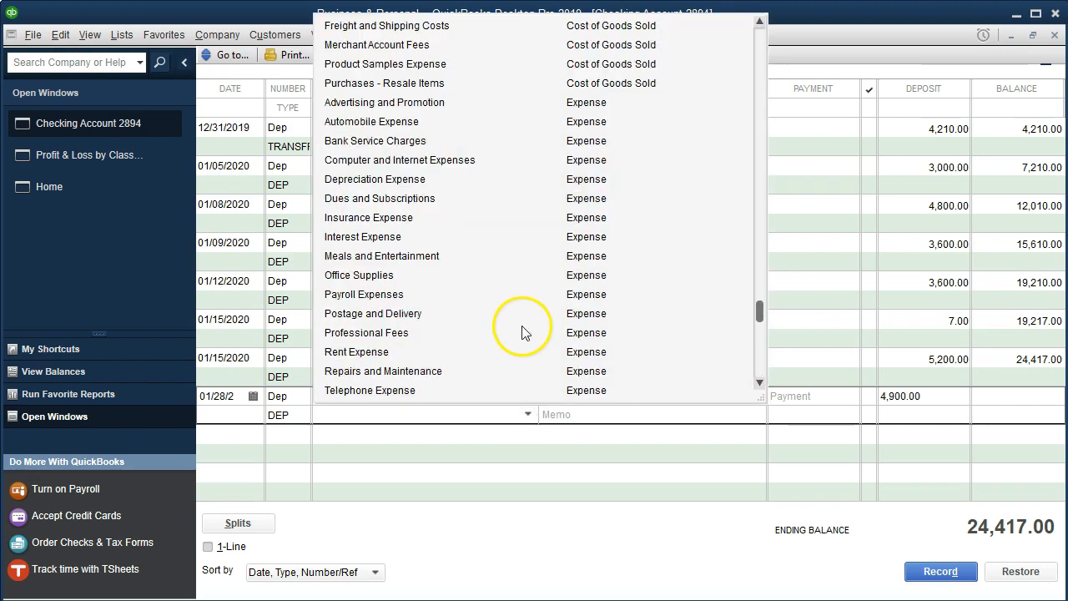
scroll(519, 334, up, 1)
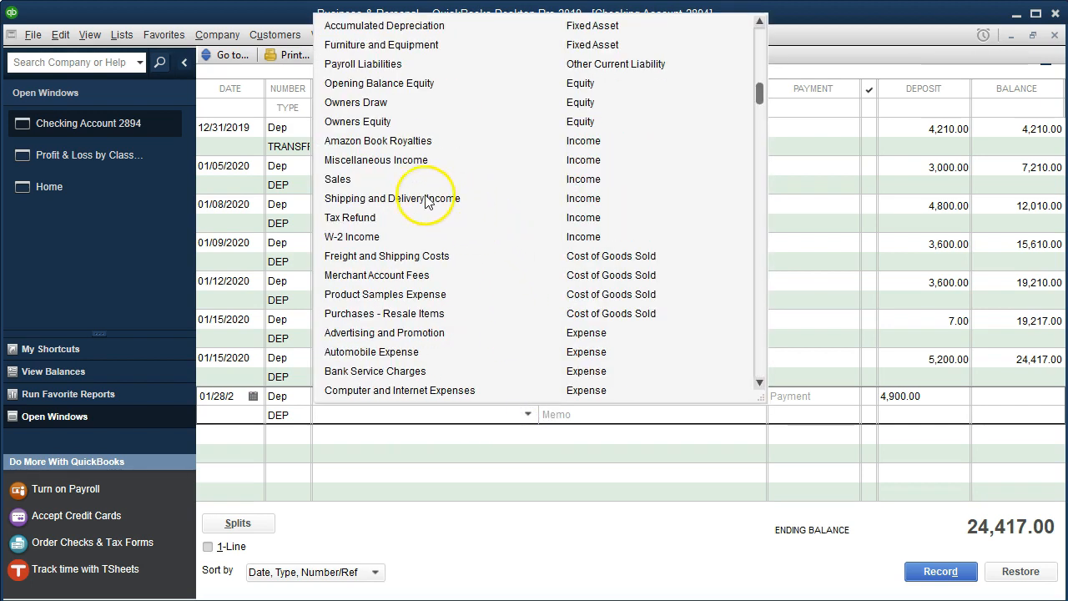
click(338, 188)
key(Return)
key(Return)
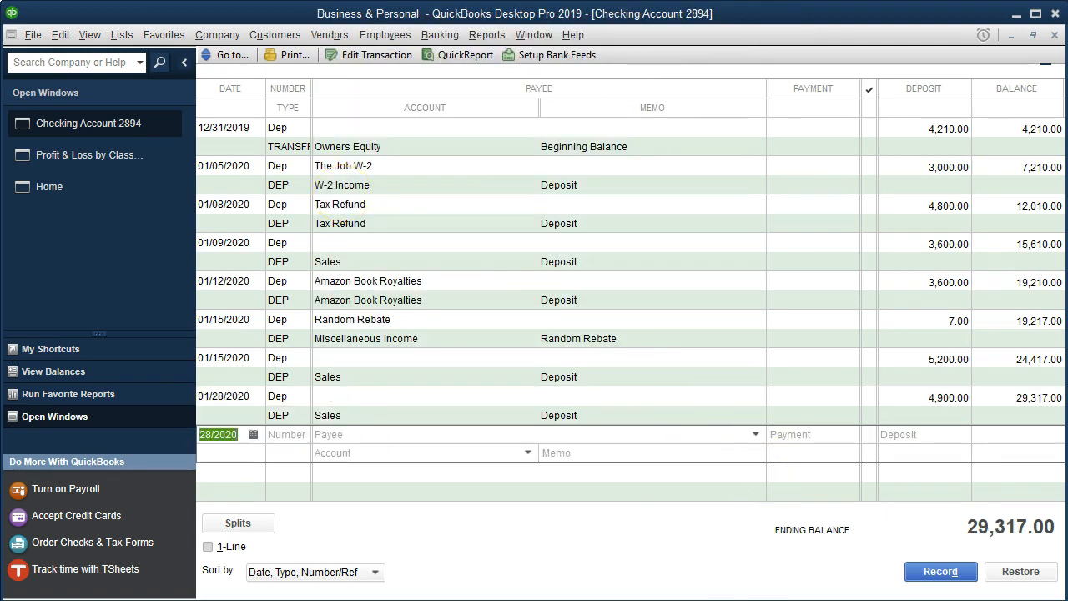
Switch to the statement PDF in Acrobat Reader and highlight the 1/28 deposit line of 4,900.
click(615, 575)
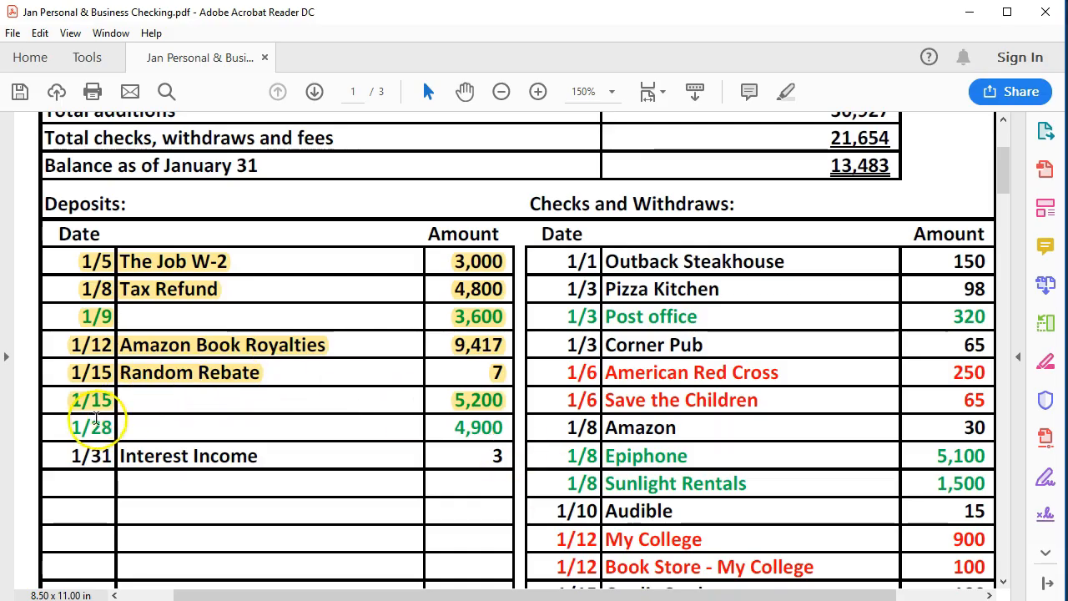
drag(65, 424, 494, 431)
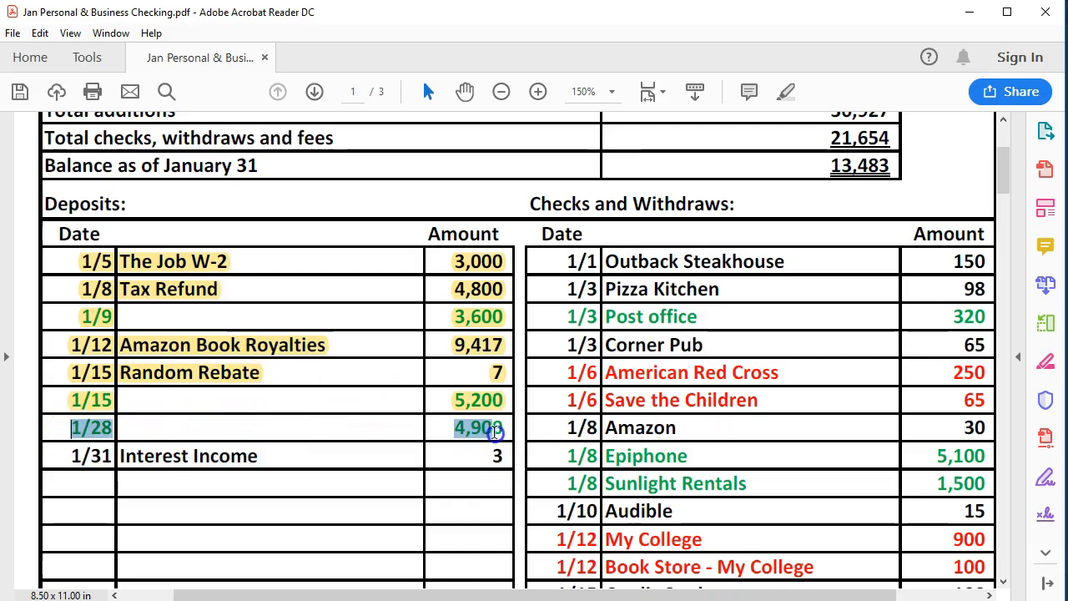
right_click(489, 432)
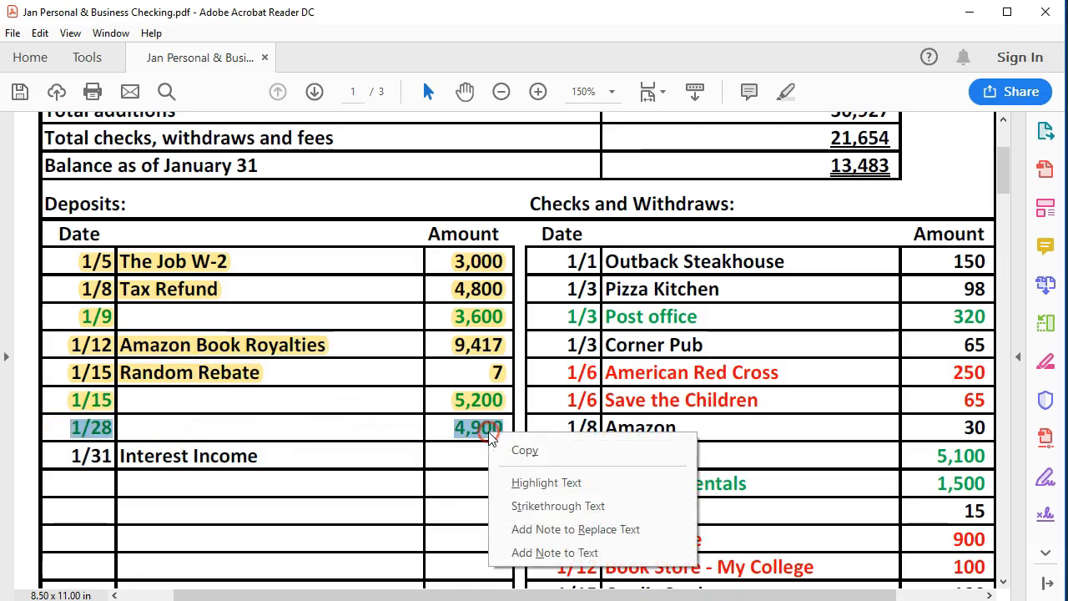
click(516, 484)
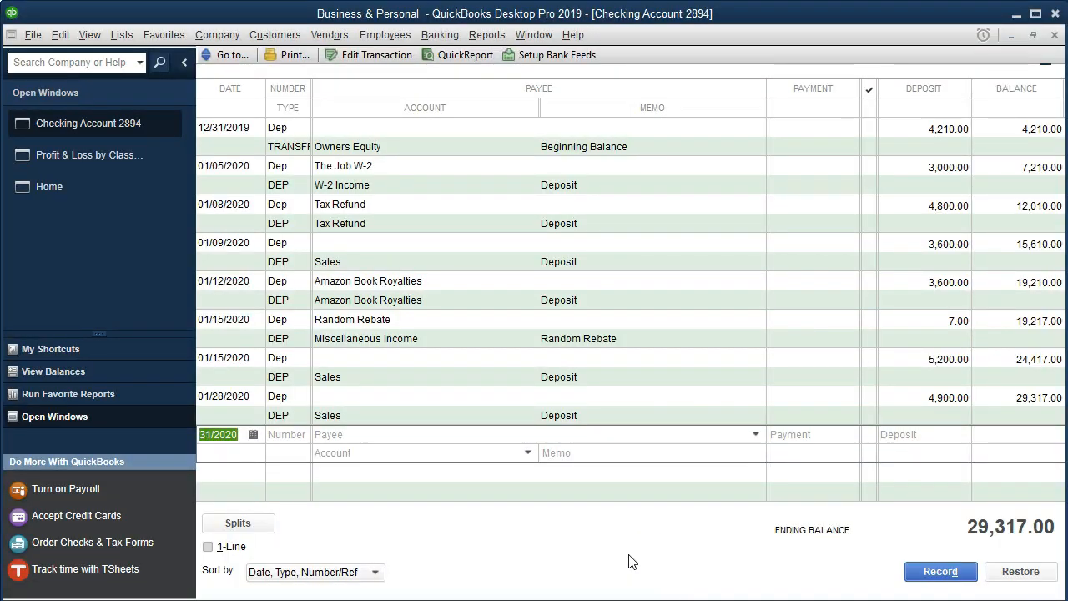
Fill in the 01/31/2020 register entry as a Dep with no payee and a deposit amount of 3.00.
key(Tab)
text(Dep)
key(Tab)
key(Tab)
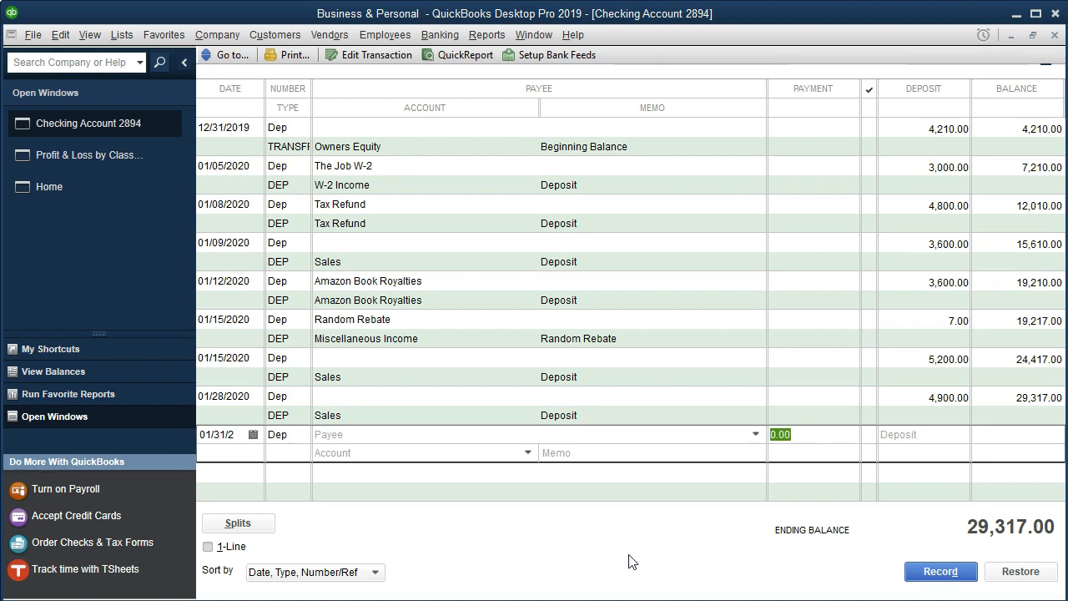
key(Tab)
text(3)
key(Tab)
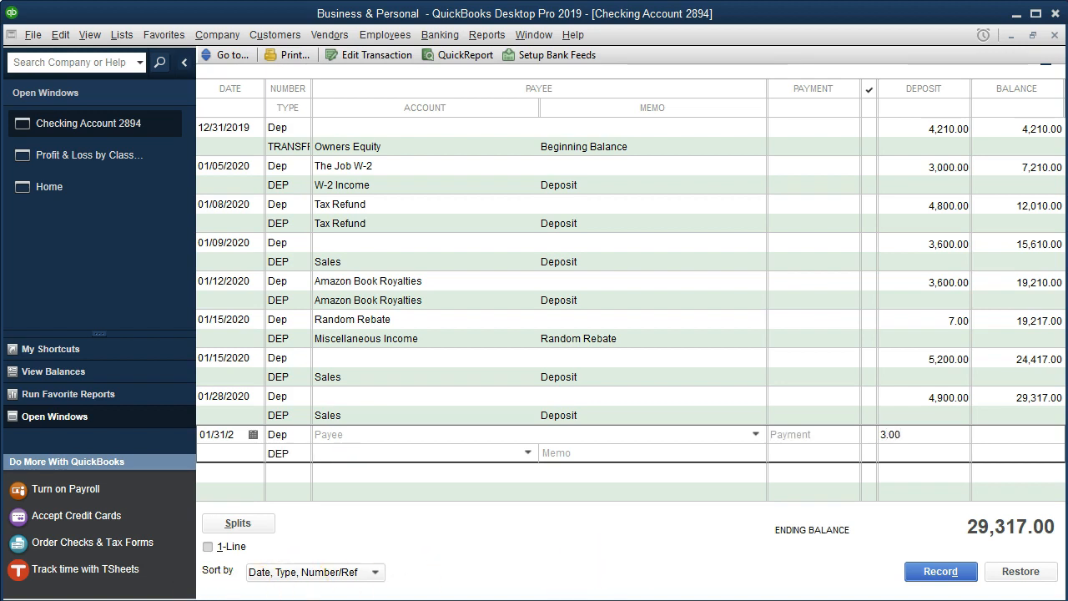
Enter Interest Income as the account of the 3.00 deposit and choose to add it as a new account.
click(348, 456)
text(Interest)
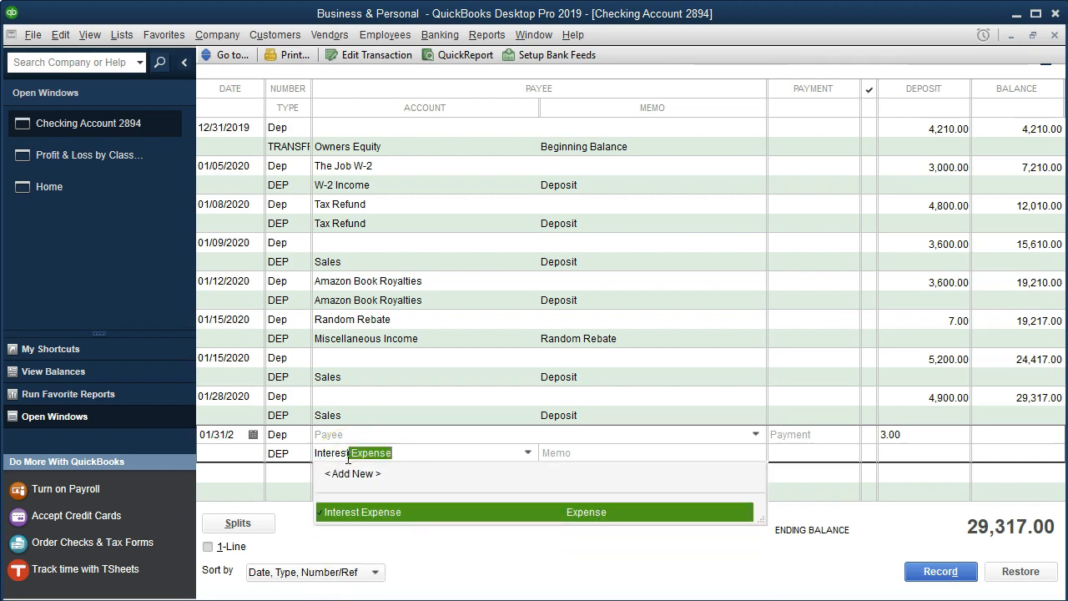
text( Encome)
key(BackSpace)
key(BackSpace)
key(BackSpace)
text(Income)
click(388, 477)
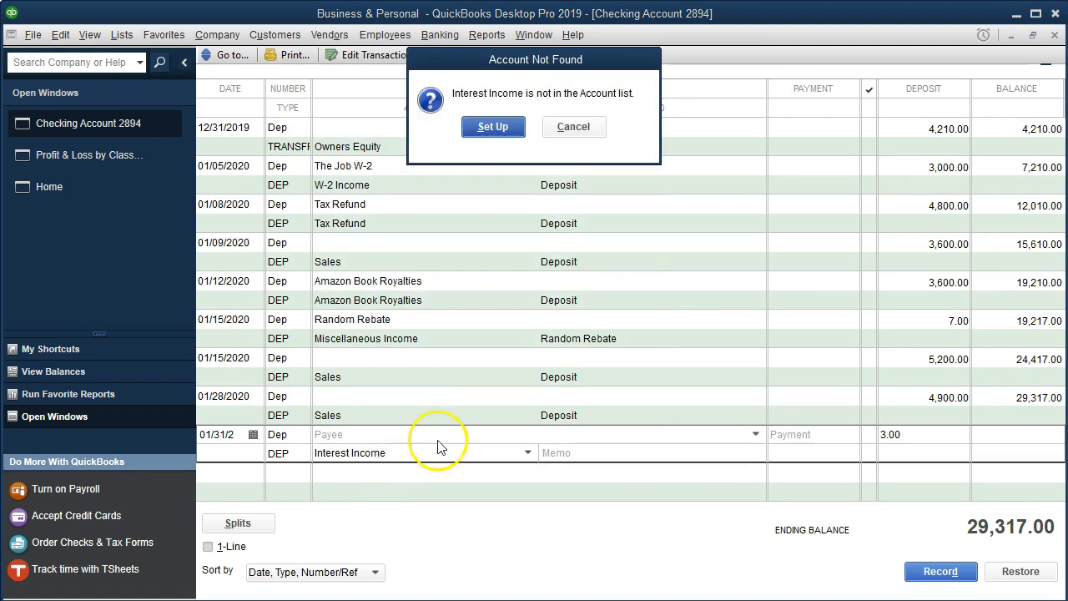
Set up the Interest Income account with the Income type and record the 3.00 deposit, accepting the future date.
click(499, 128)
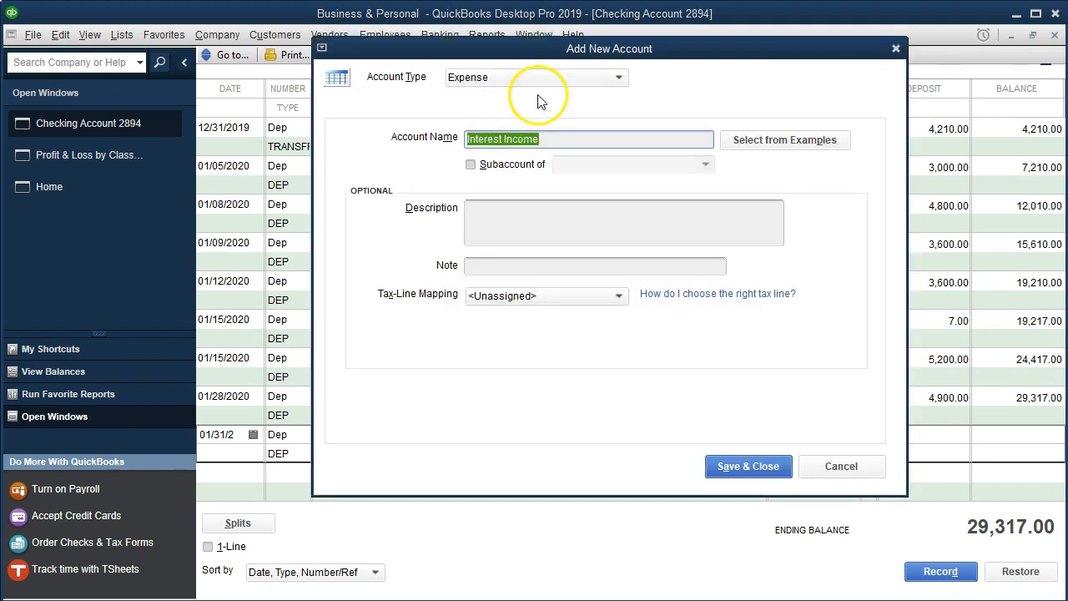
click(621, 77)
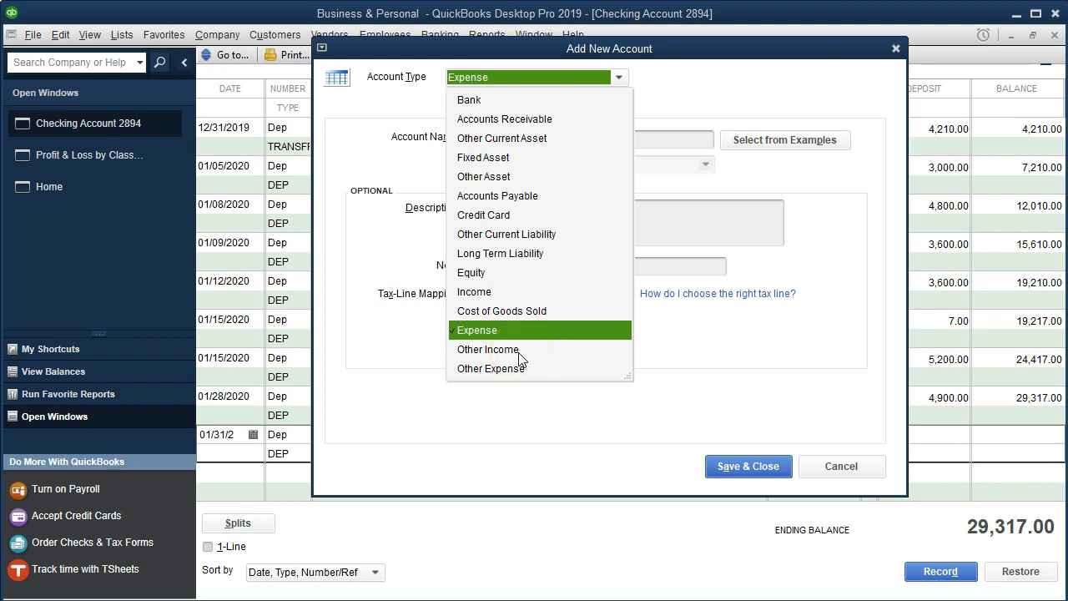
click(490, 294)
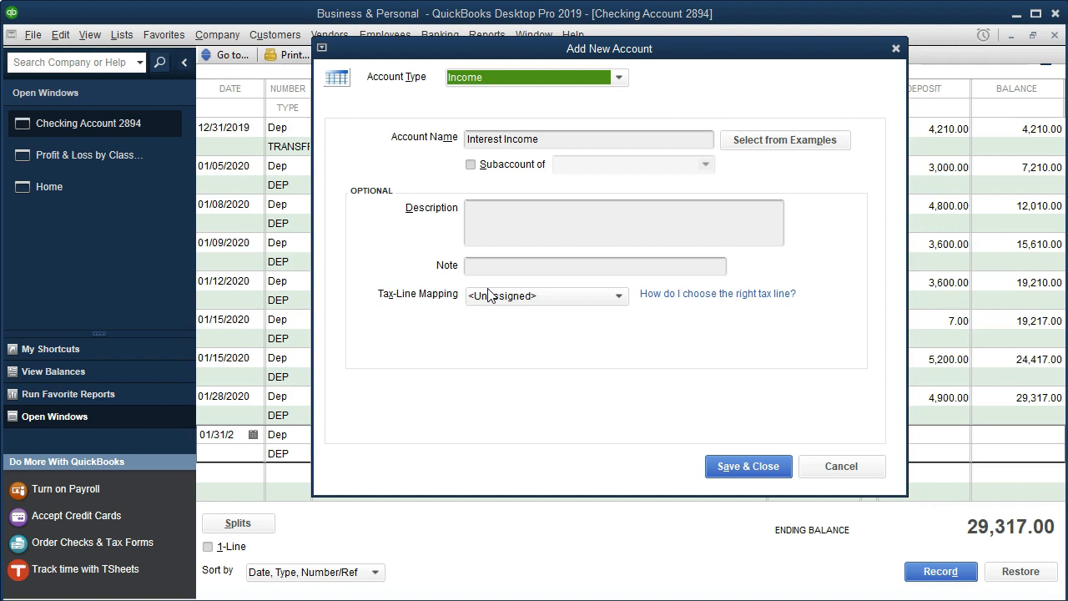
click(748, 466)
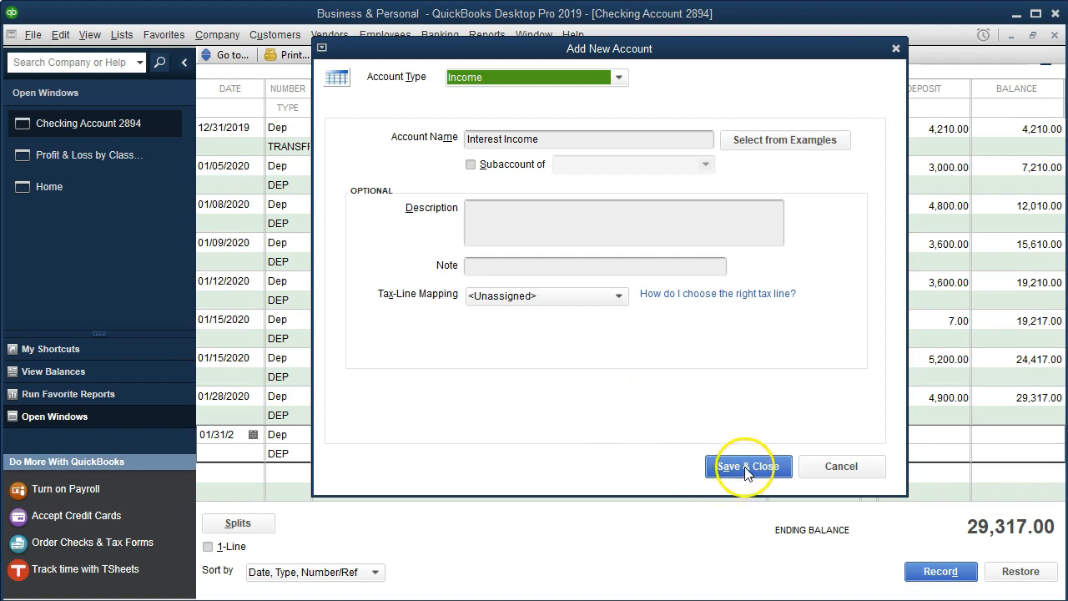
click(743, 436)
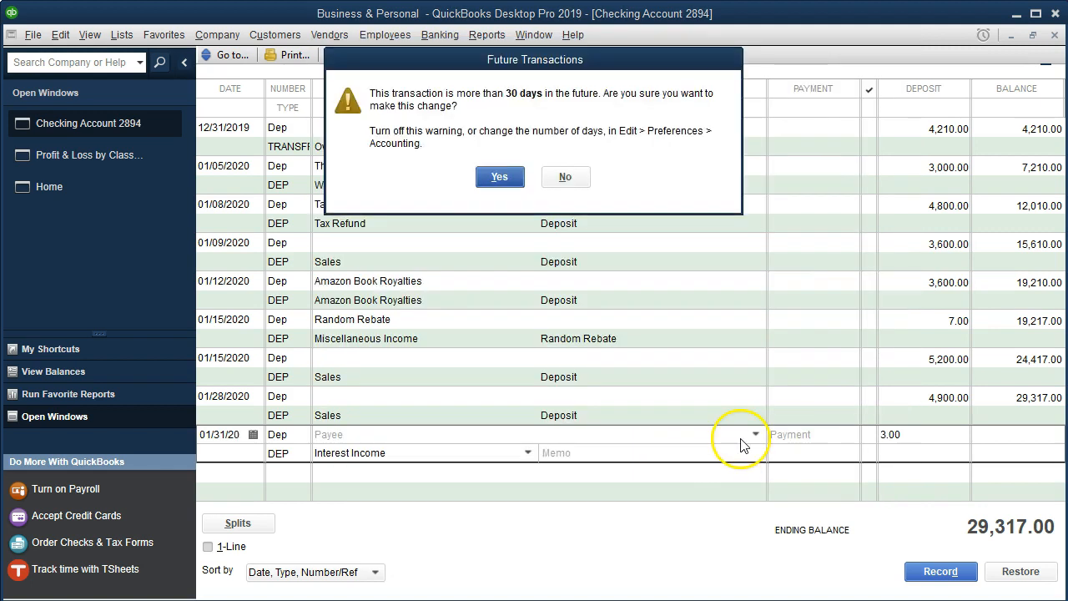
key(Return)
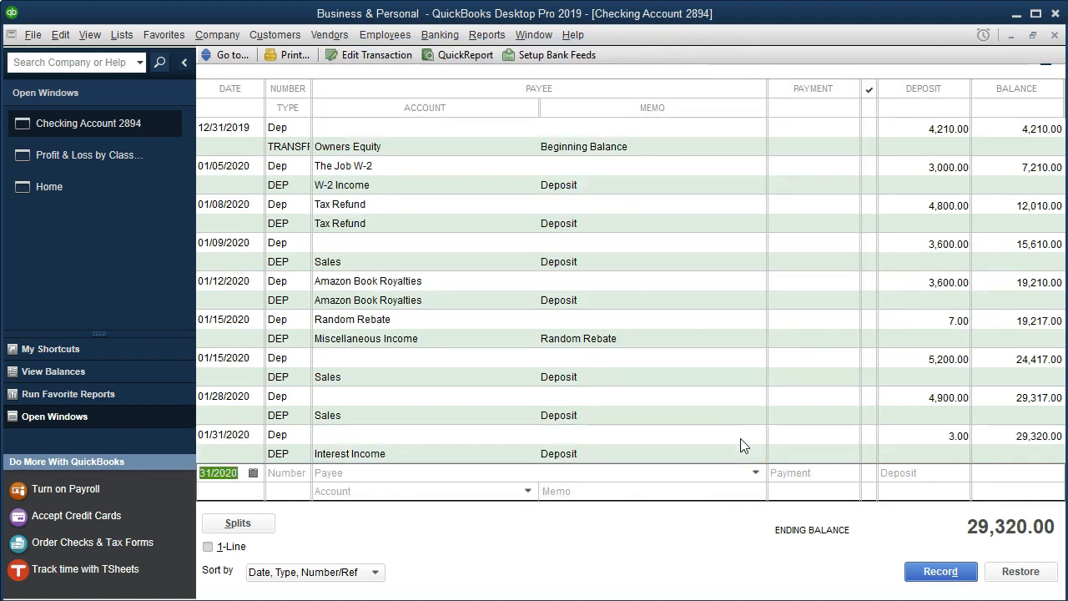
Open the Profit & Loss by Class report, refresh it, and examine the unclassified amounts for Sales and Interest Income.
click(131, 166)
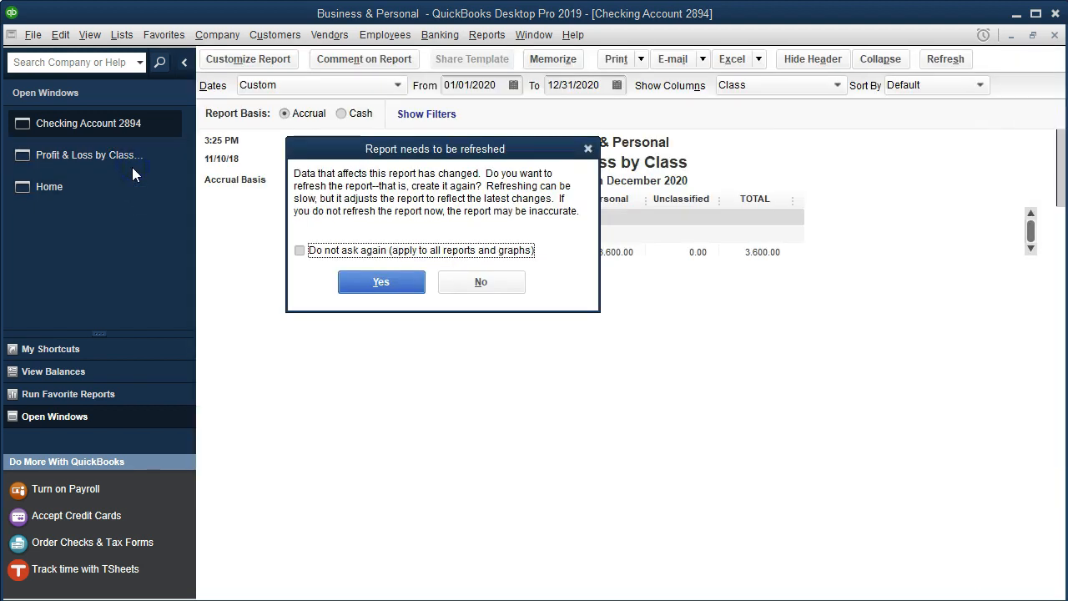
click(377, 282)
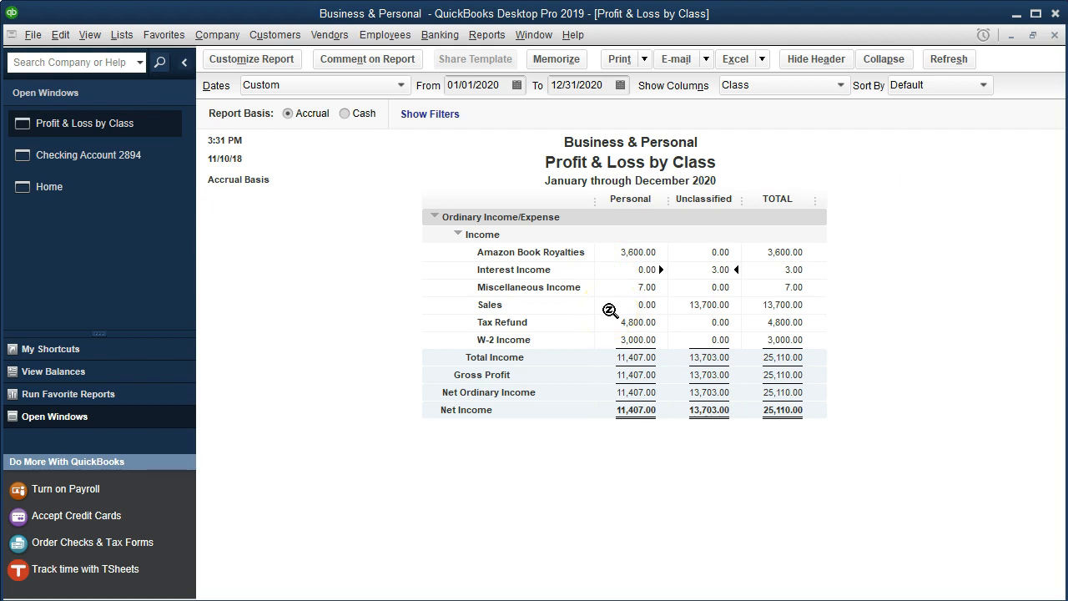
click(680, 336)
click(707, 305)
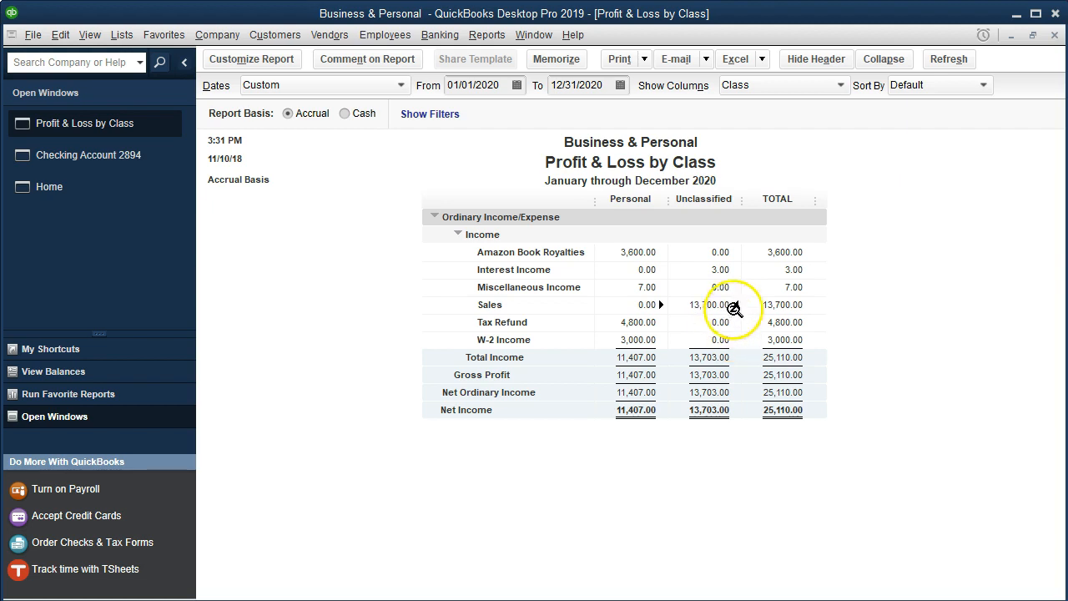
click(717, 270)
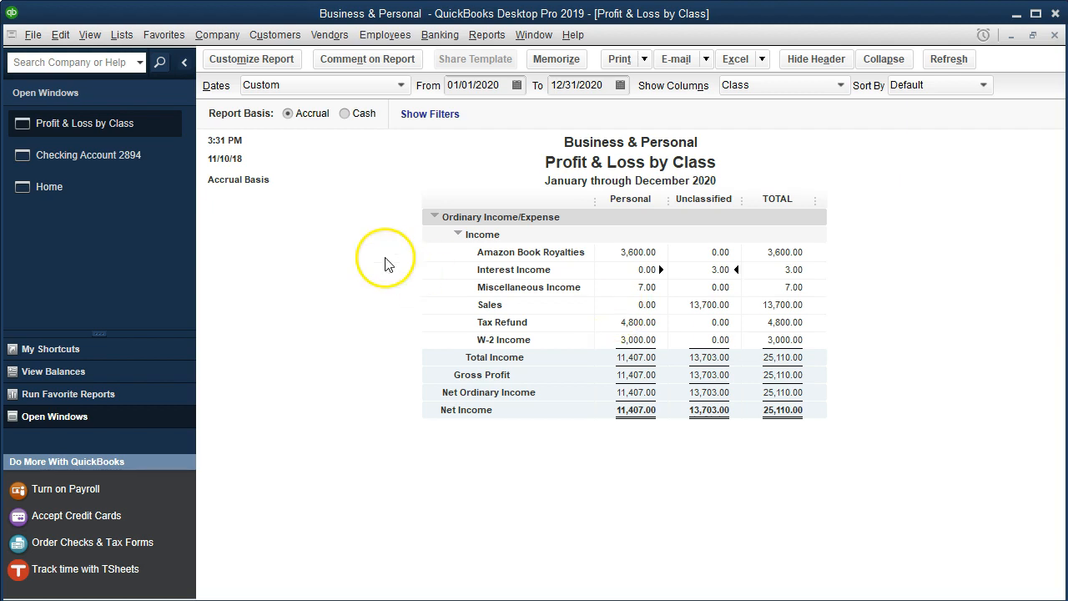
Check the 01/31/2020 Interest Income deposit in the checking register and return to the Profit & Loss by Class report.
click(116, 162)
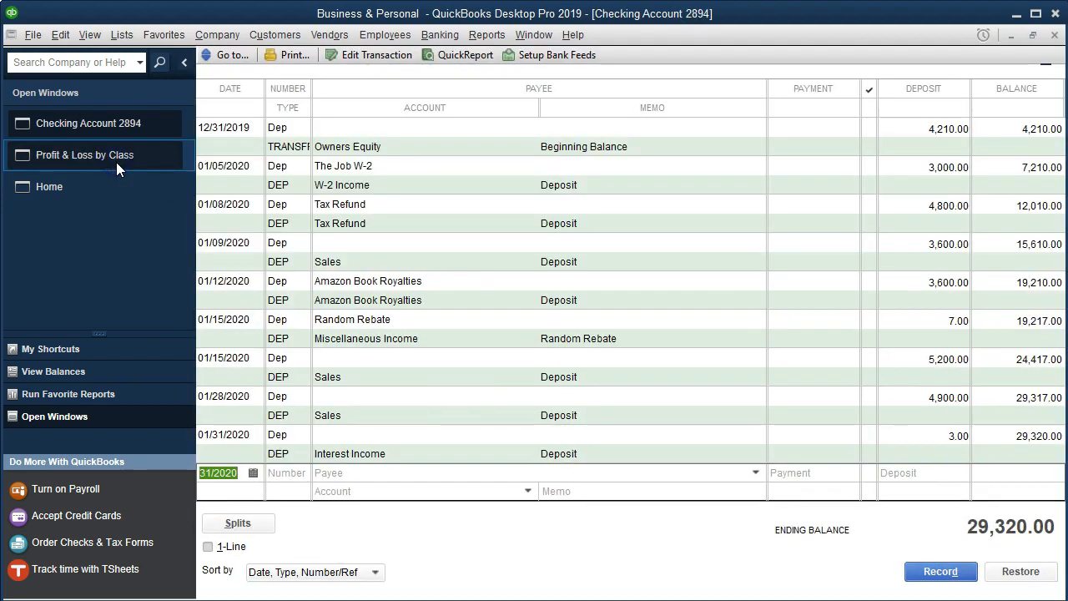
click(390, 453)
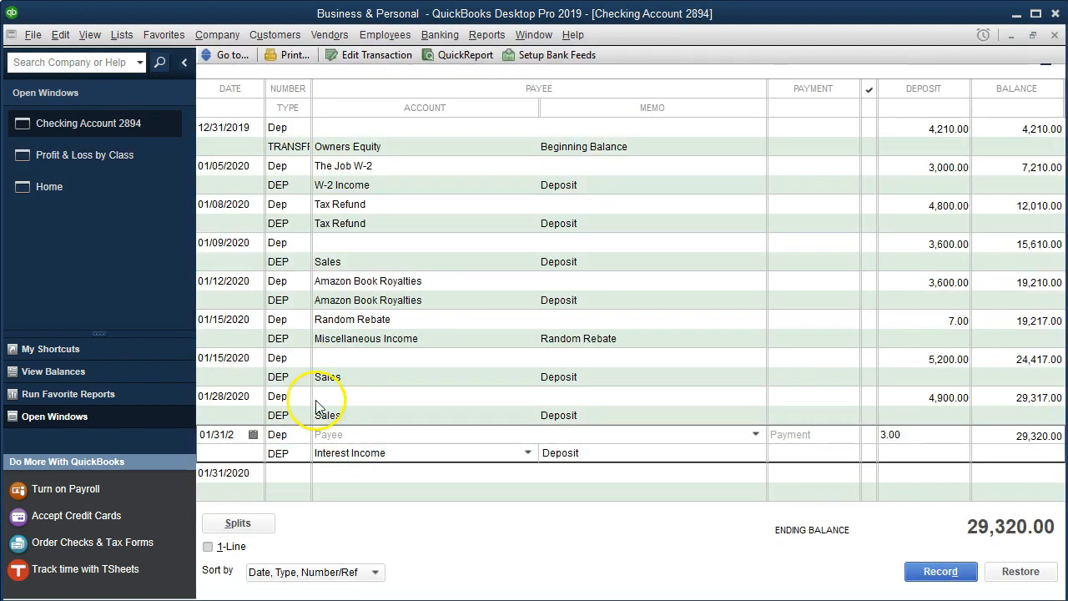
click(98, 159)
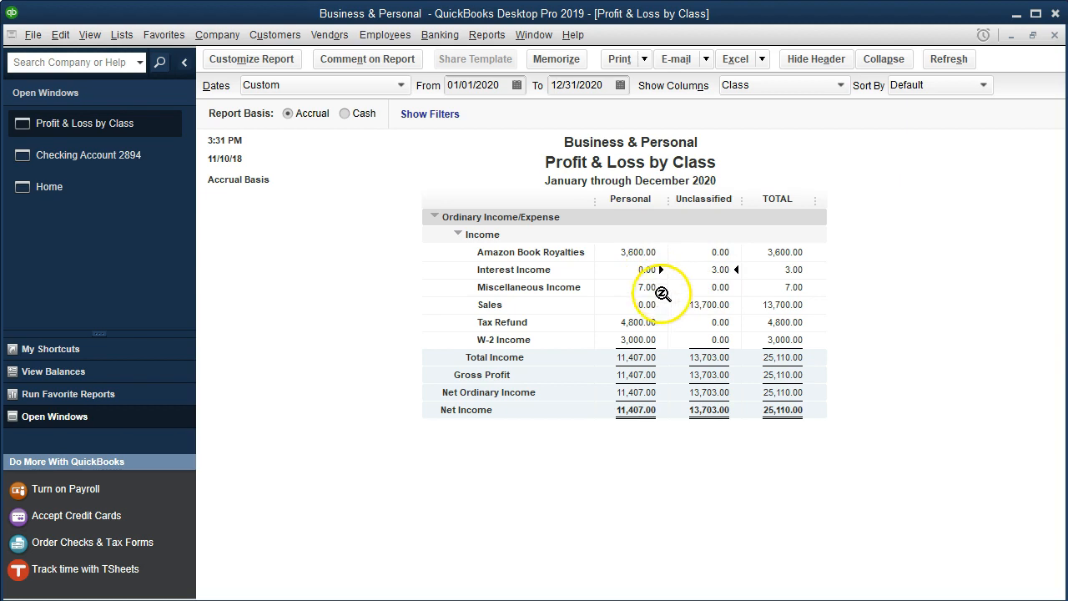
Drill down from the unclassified Interest Income amount in the report to its underlying deposit transaction.
click(688, 307)
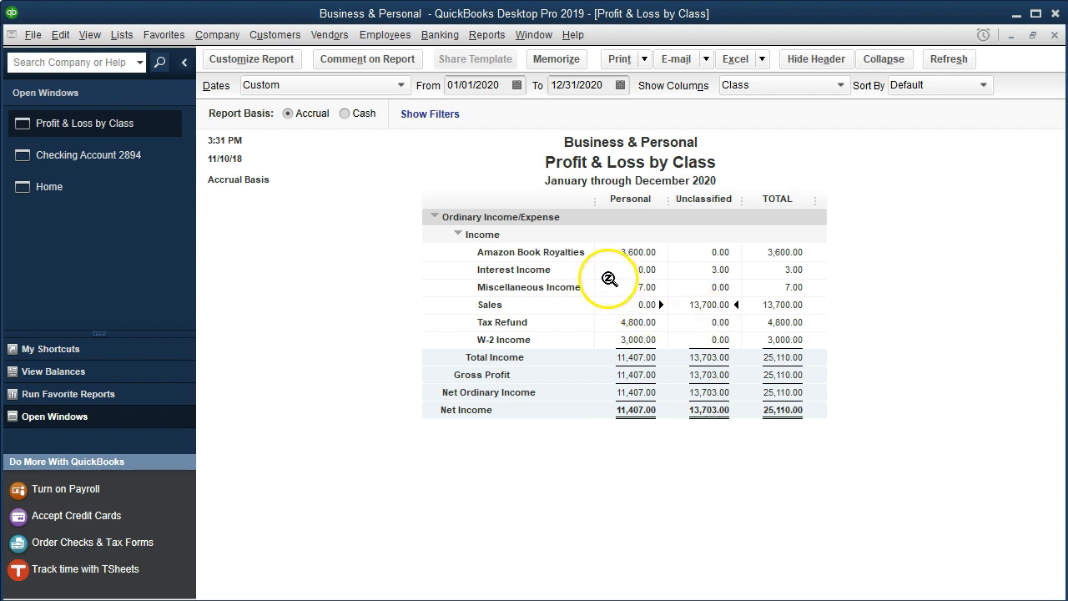
double_click(715, 269)
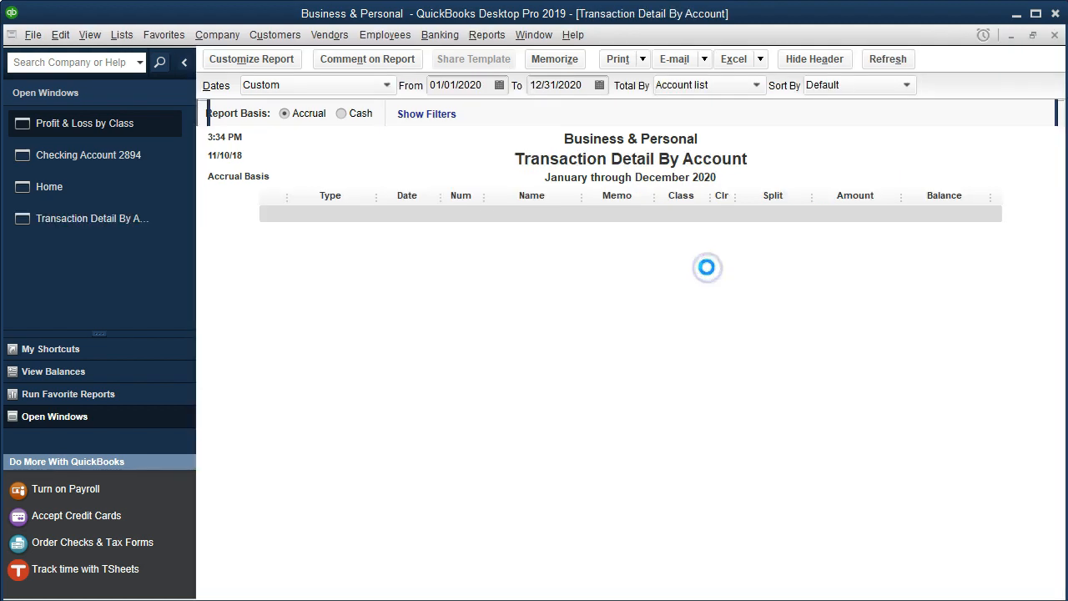
double_click(860, 232)
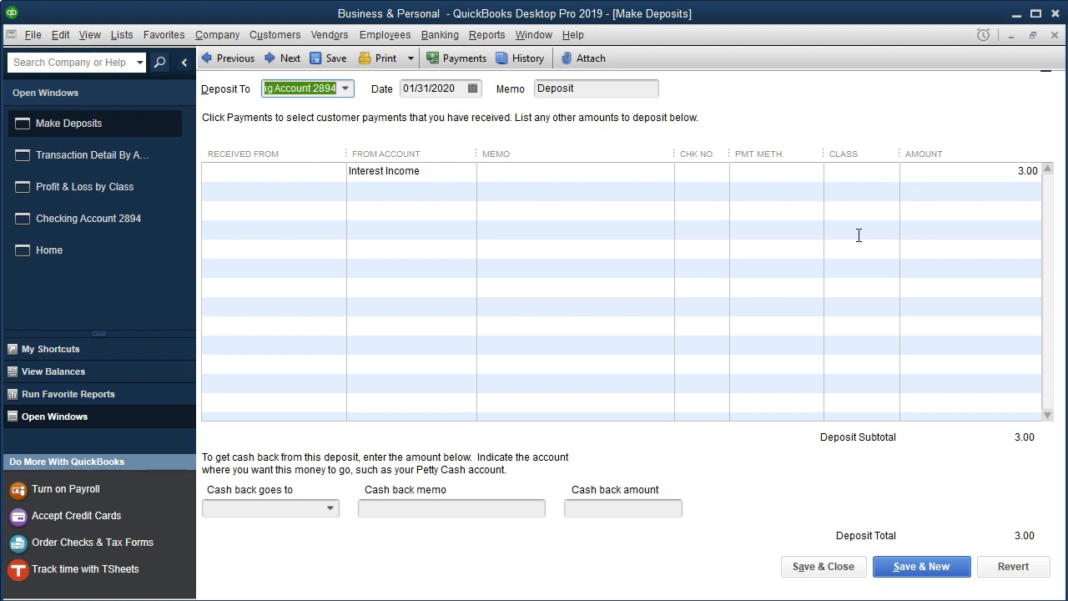
Assign the Personal class to the Interest Income deposit line, record the change, and return to the Profit & Loss by Class report.
click(885, 174)
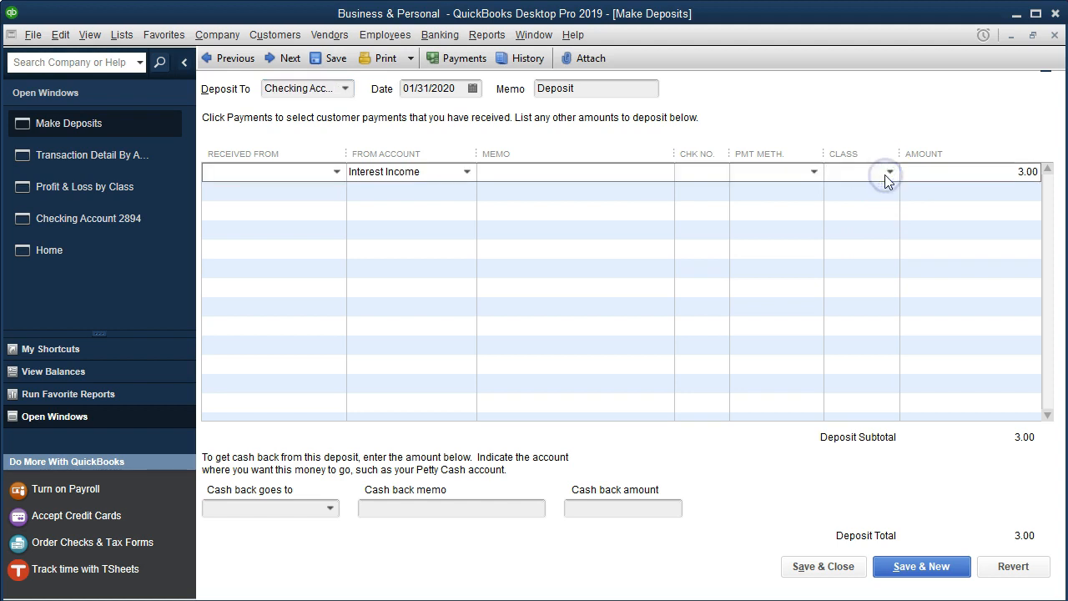
click(885, 174)
click(885, 233)
click(811, 567)
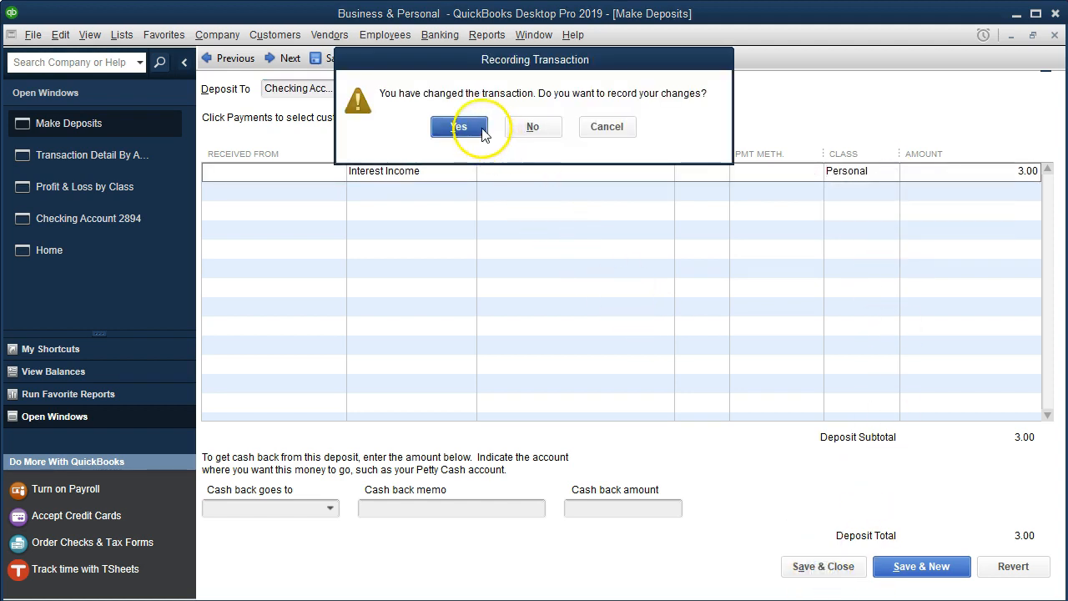
click(483, 134)
click(498, 173)
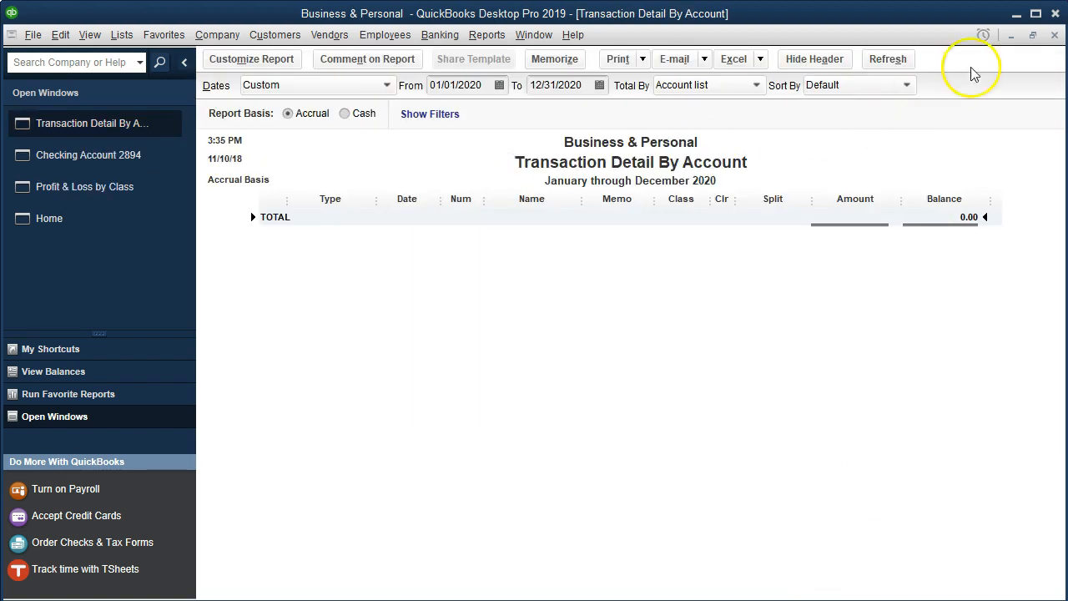
click(1054, 34)
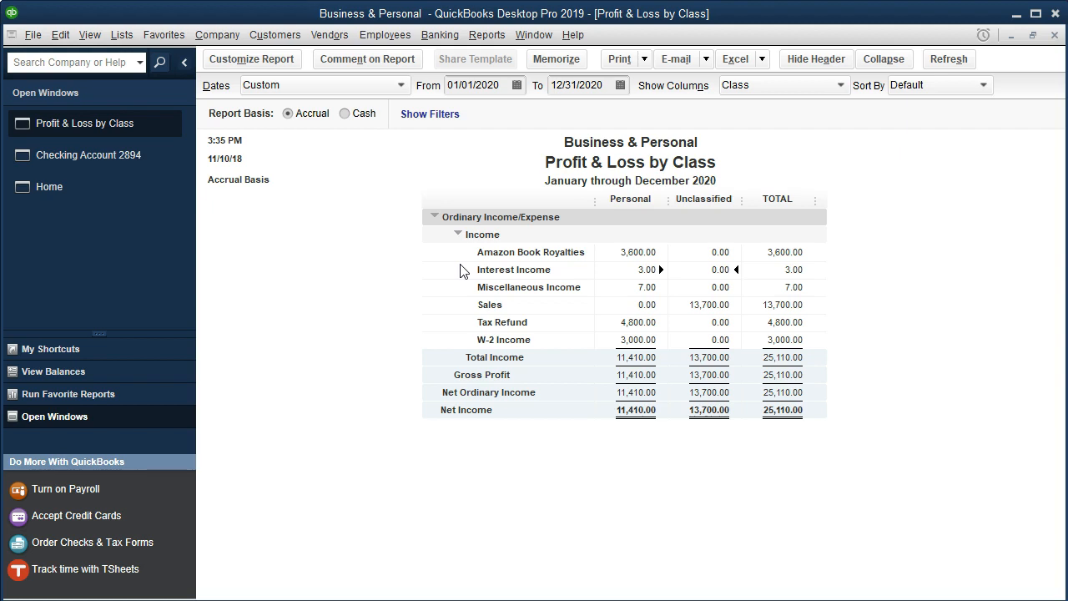
click(469, 285)
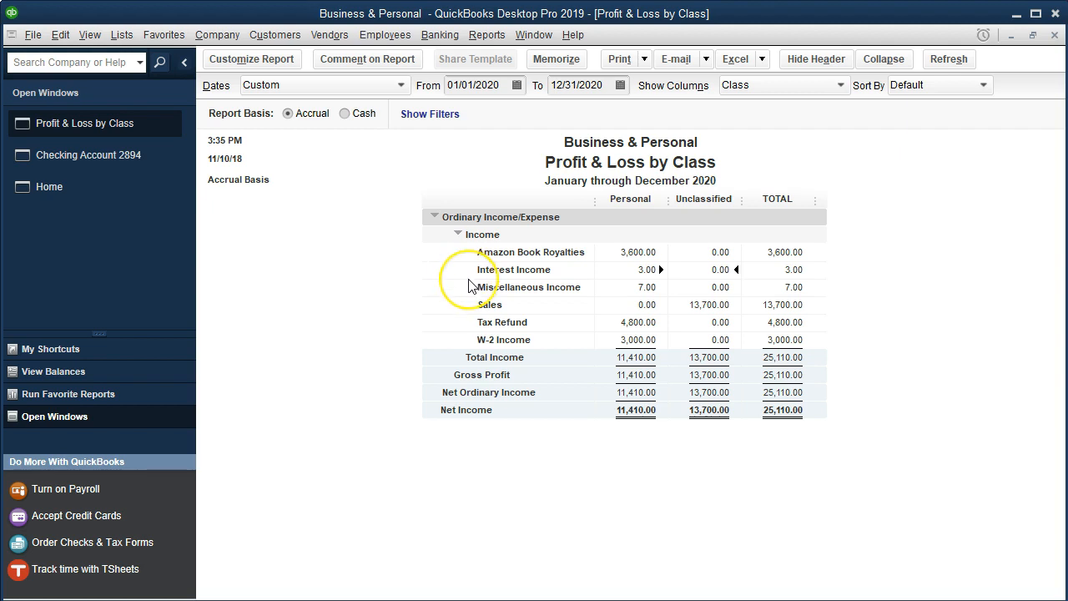